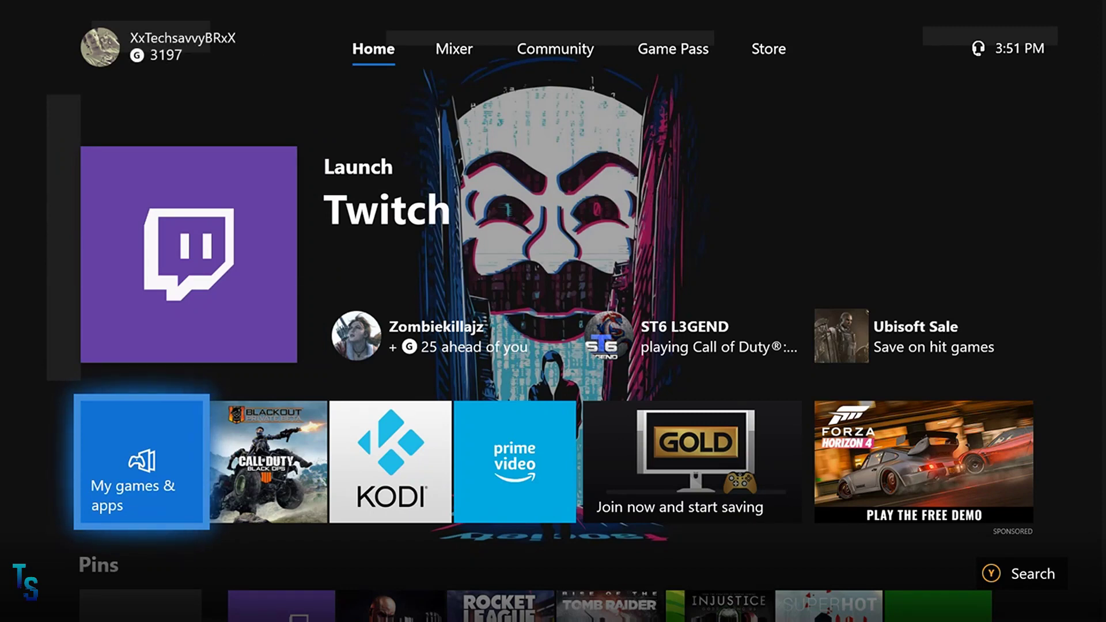
# Open My games & apps from the console's home screen.
pyautogui.press('Up')
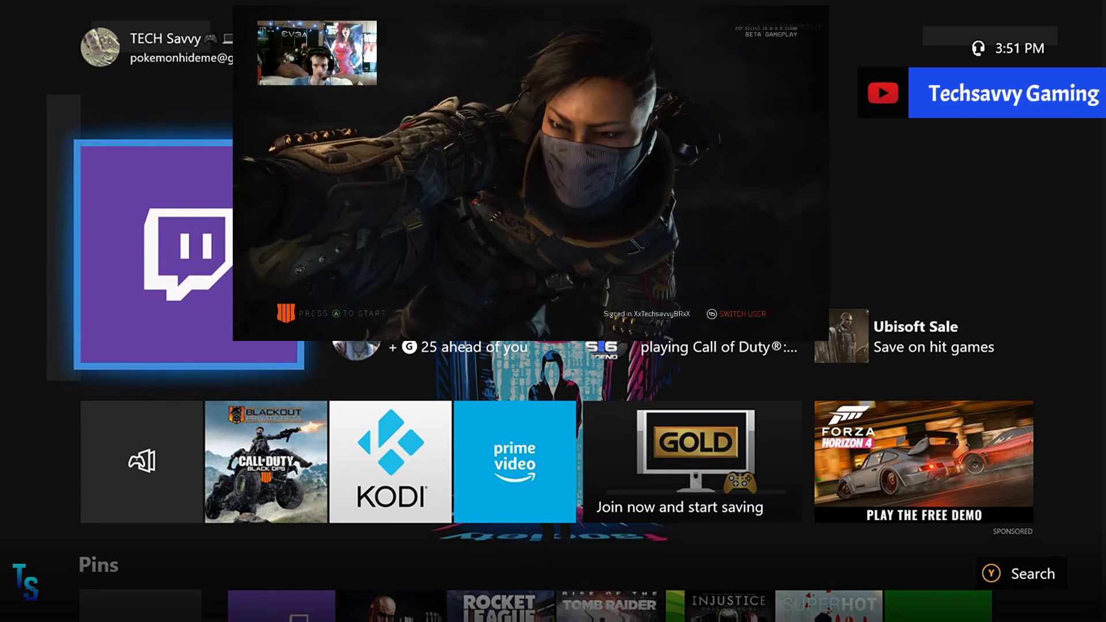
pyautogui.press('Down')
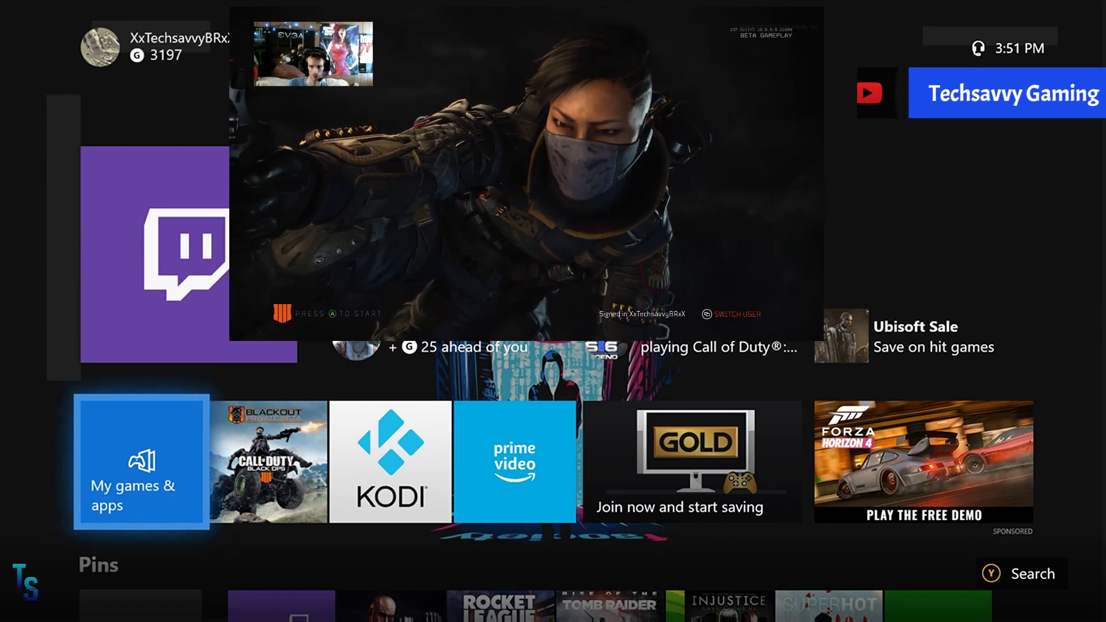
pyautogui.press('Up')
pyautogui.press('Down')
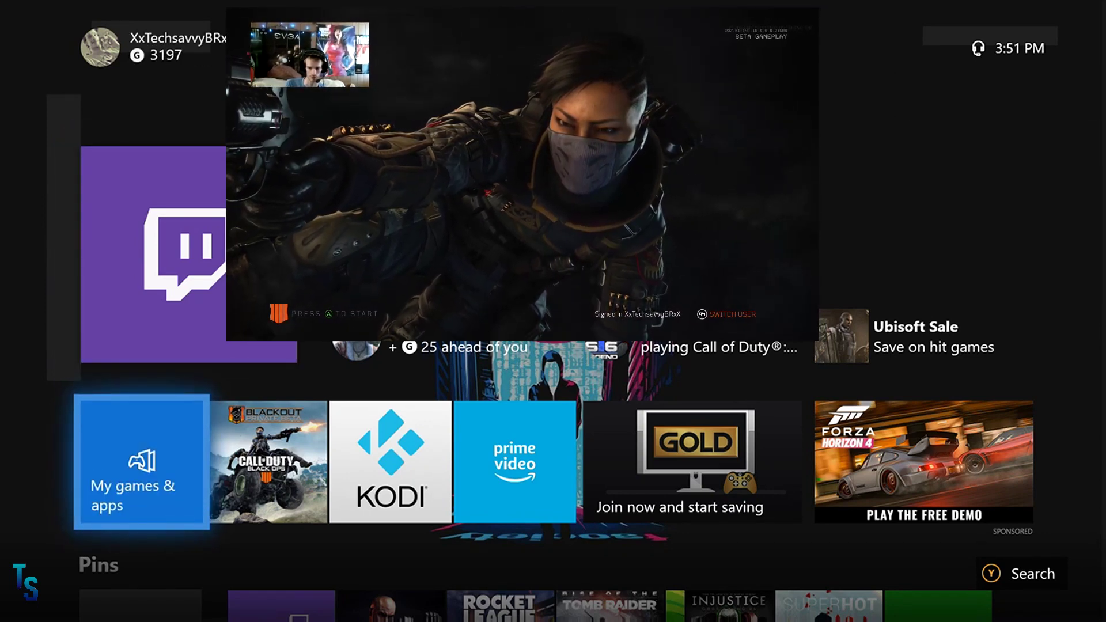
pyautogui.press('Return')
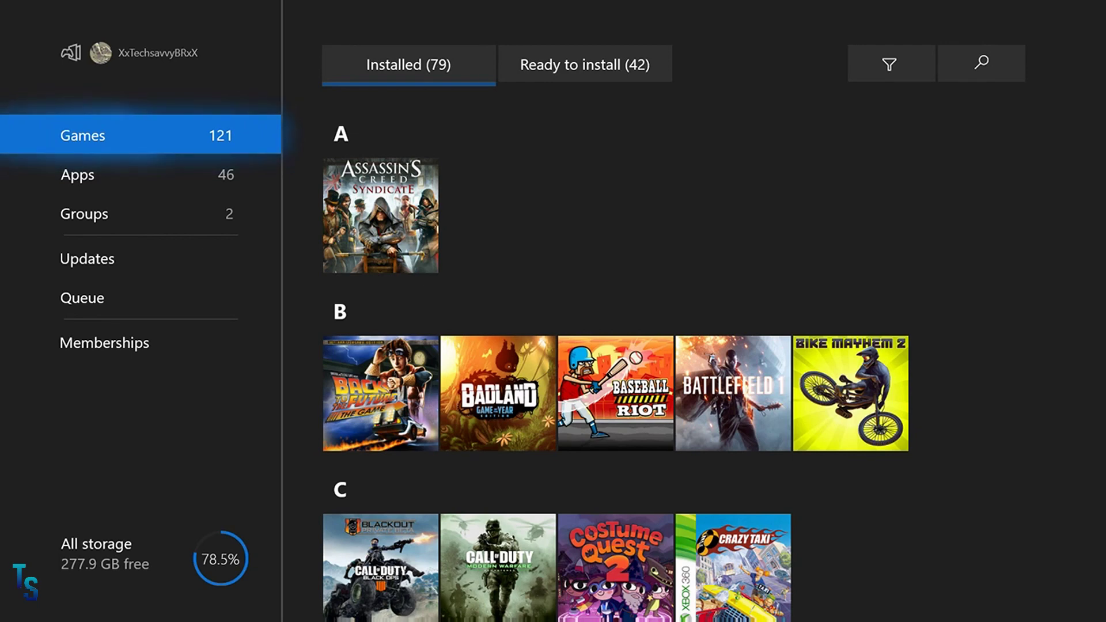
# Look through the installed games from the A group down to the D group.
pyautogui.press('Right')
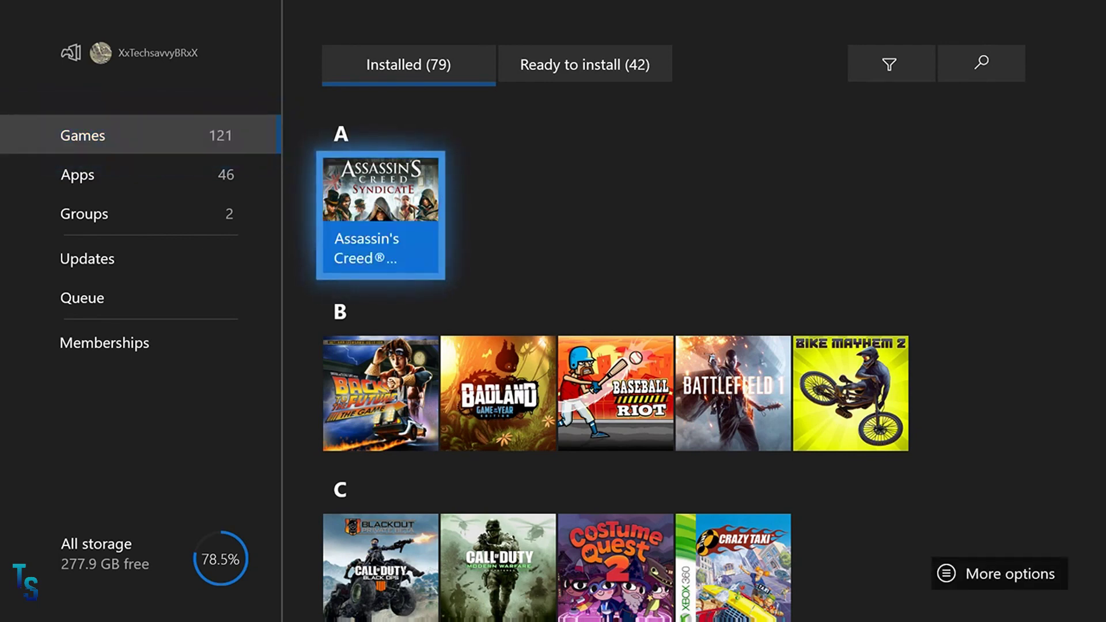
pyautogui.press('Down')
pyautogui.press('Down')
pyautogui.press('Down')
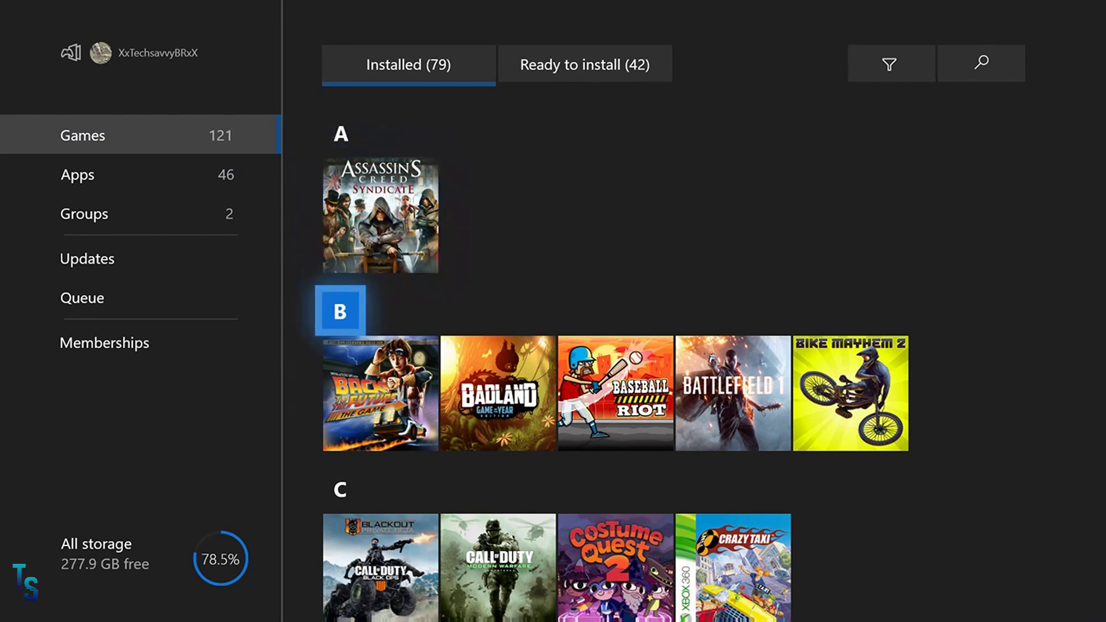
pyautogui.press('Down')
pyautogui.press('Down')
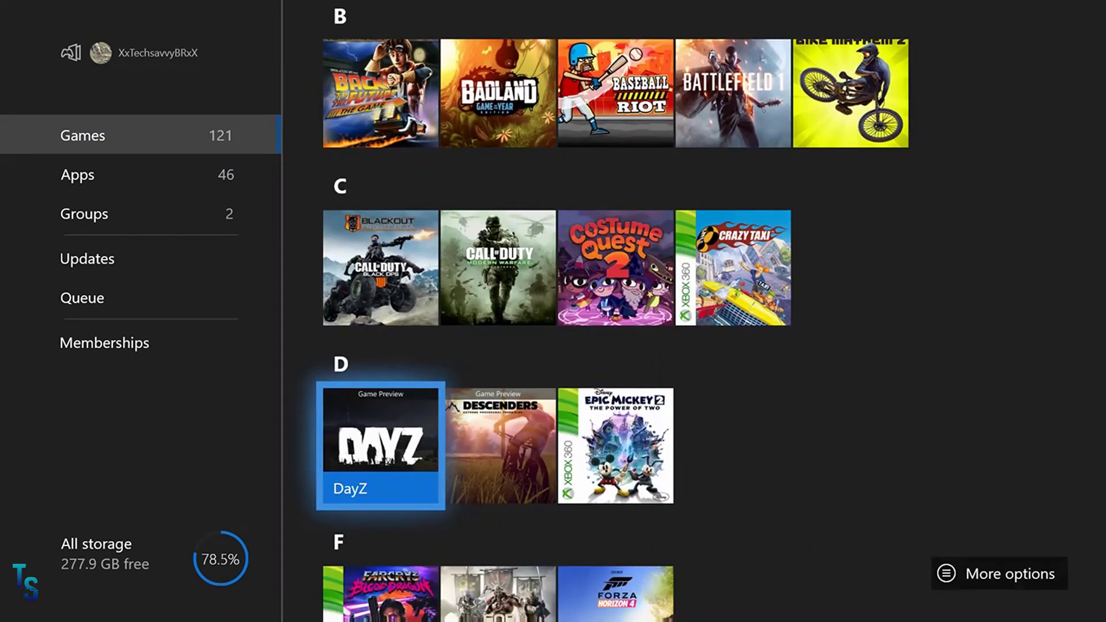
pyautogui.press('Left')
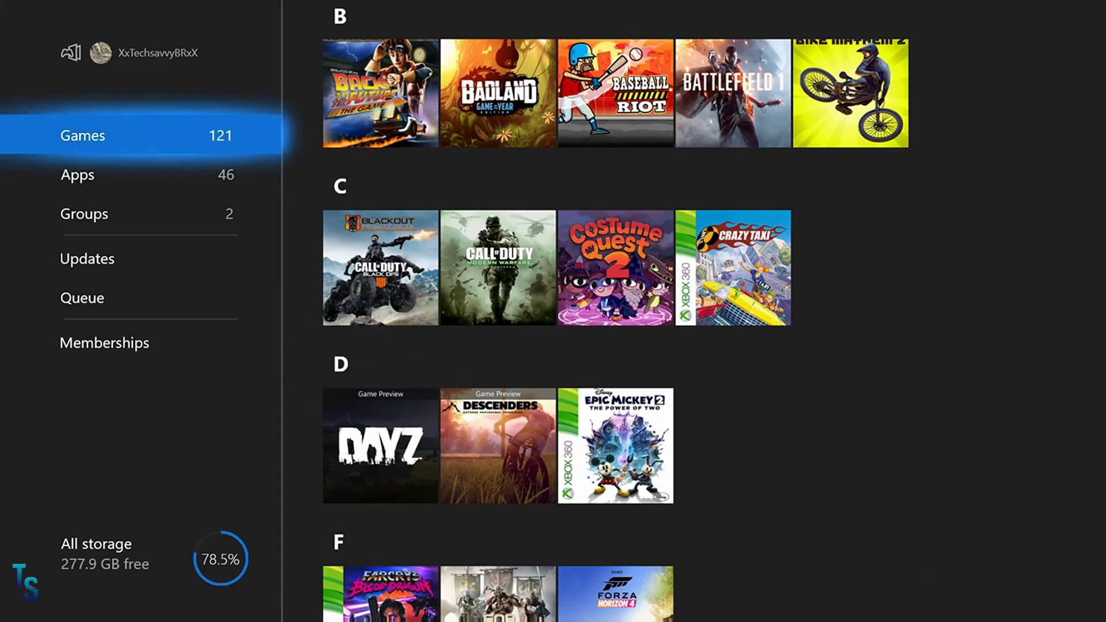
# Show the installed apps and launch the Xbox Insider Hub.
pyautogui.press('Down')
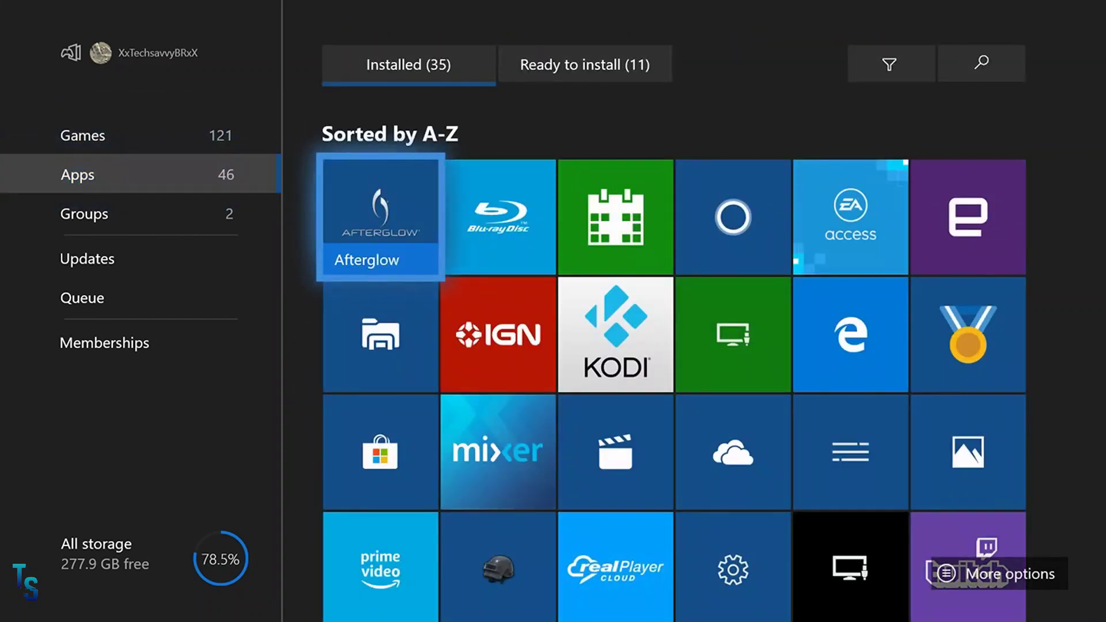
pyautogui.press('Down')
pyautogui.press('Down')
pyautogui.press('Down')
pyautogui.press('Down')
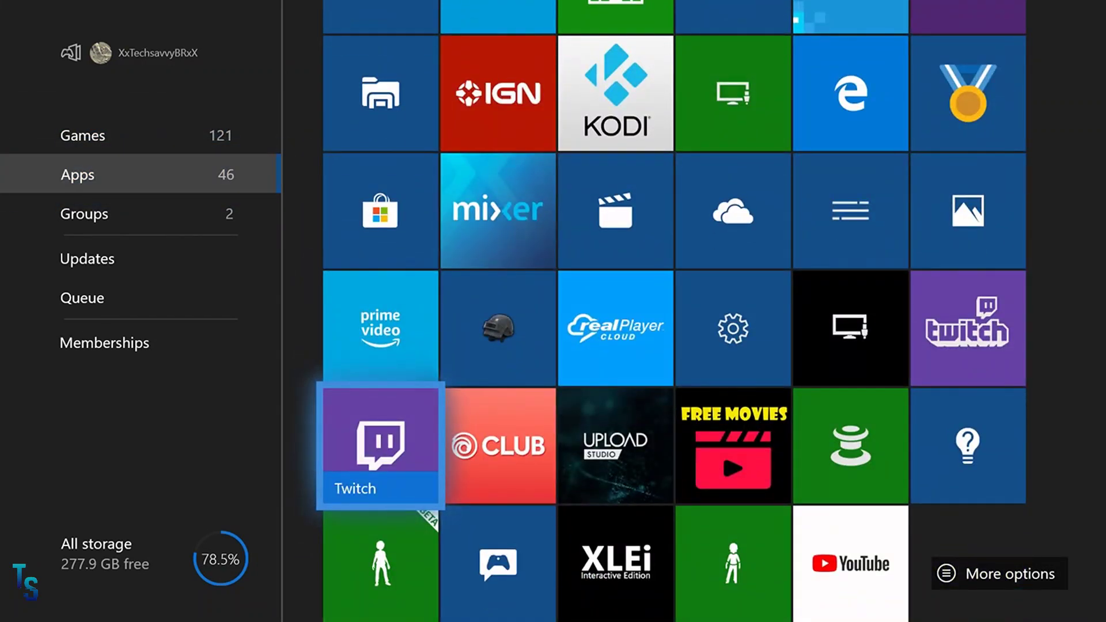
pyautogui.press('Down')
pyautogui.press('Right')
pyautogui.press('Return')
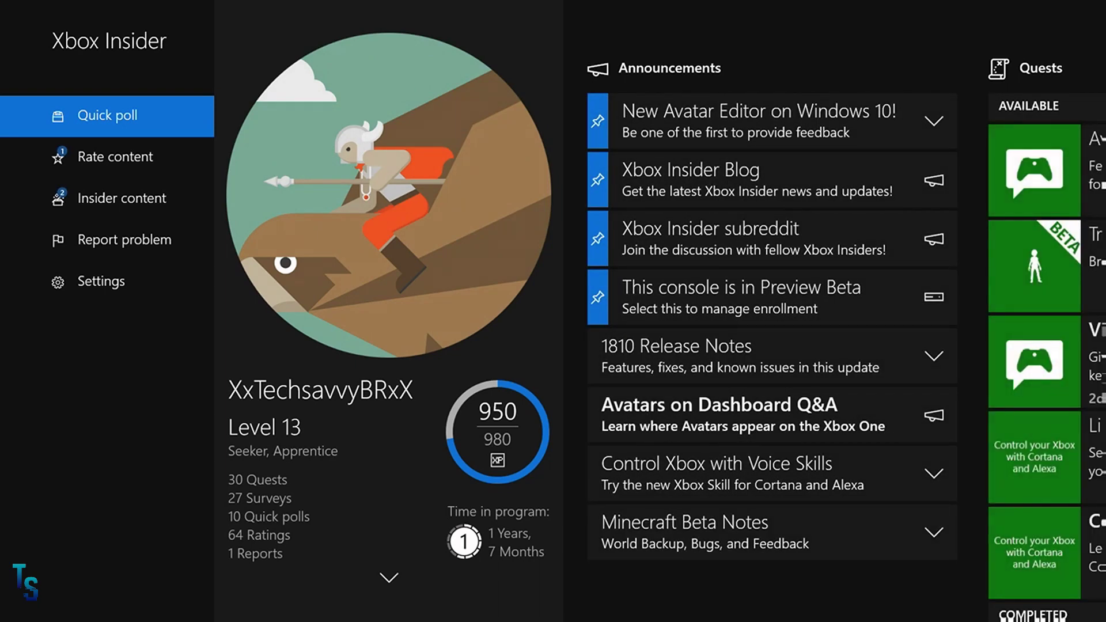
# Look over the available quests and surveys in the Xbox Insider Hub.
pyautogui.press('Right')
pyautogui.press('Right')
pyautogui.press('Right')
pyautogui.press('Right')
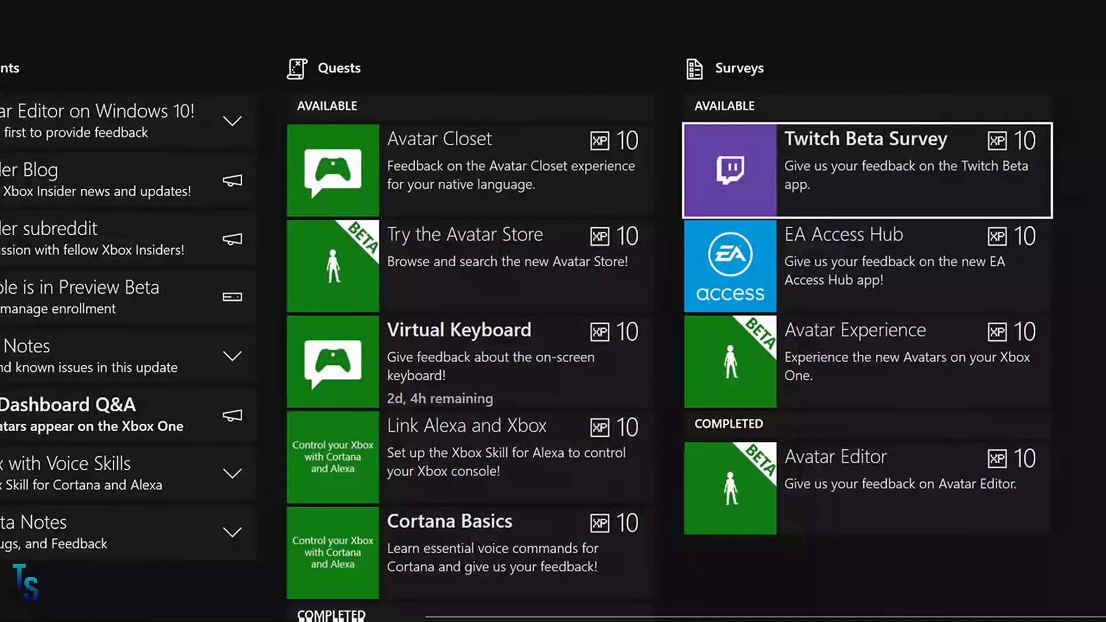
pyautogui.press('Left')
pyautogui.press('Left')
pyautogui.press('Left')
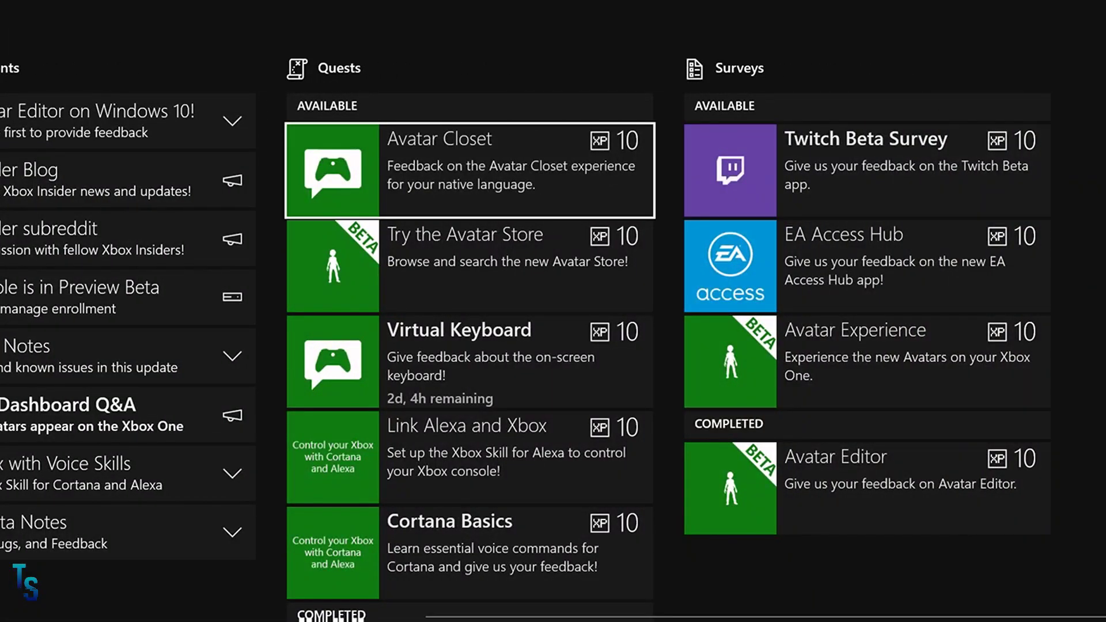
# Open Insider content and go to Twitch Beta among the joined apps.
pyautogui.press('Left')
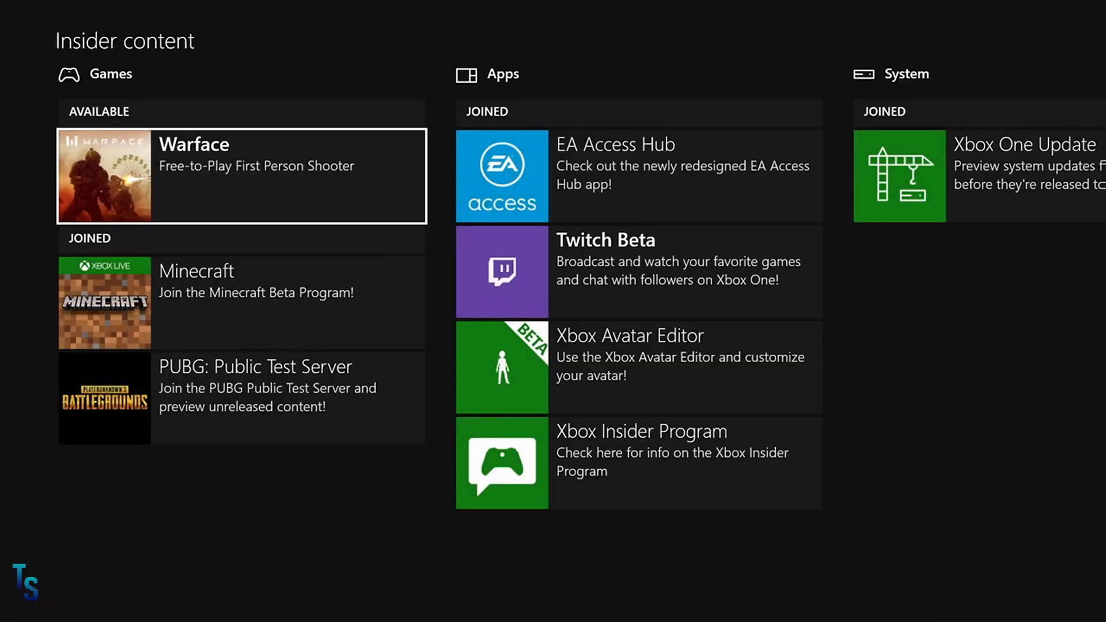
pyautogui.press('Right')
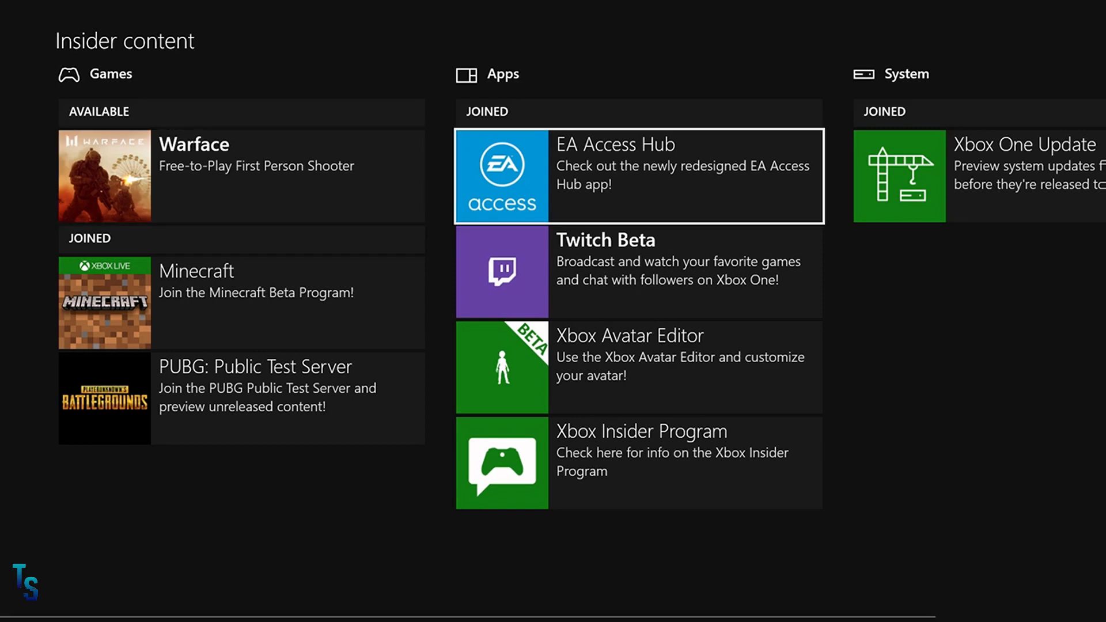
pyautogui.press('Down')
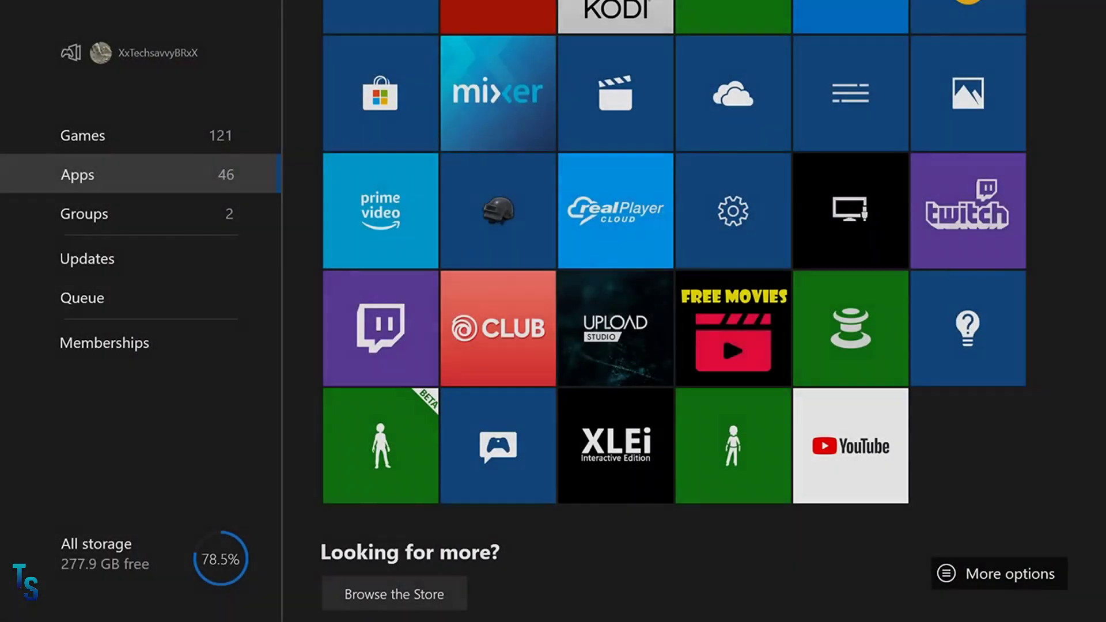
# Return to the console's home screen and switch to the Twitch app.
pyautogui.press('Escape')
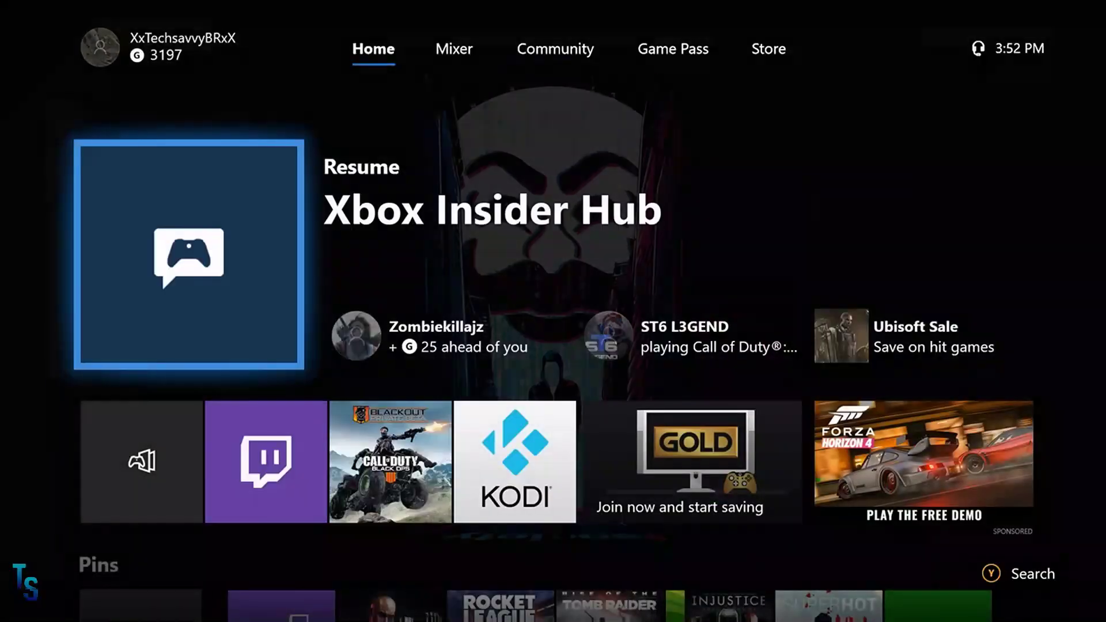
pyautogui.press('Down')
pyautogui.press('Right')
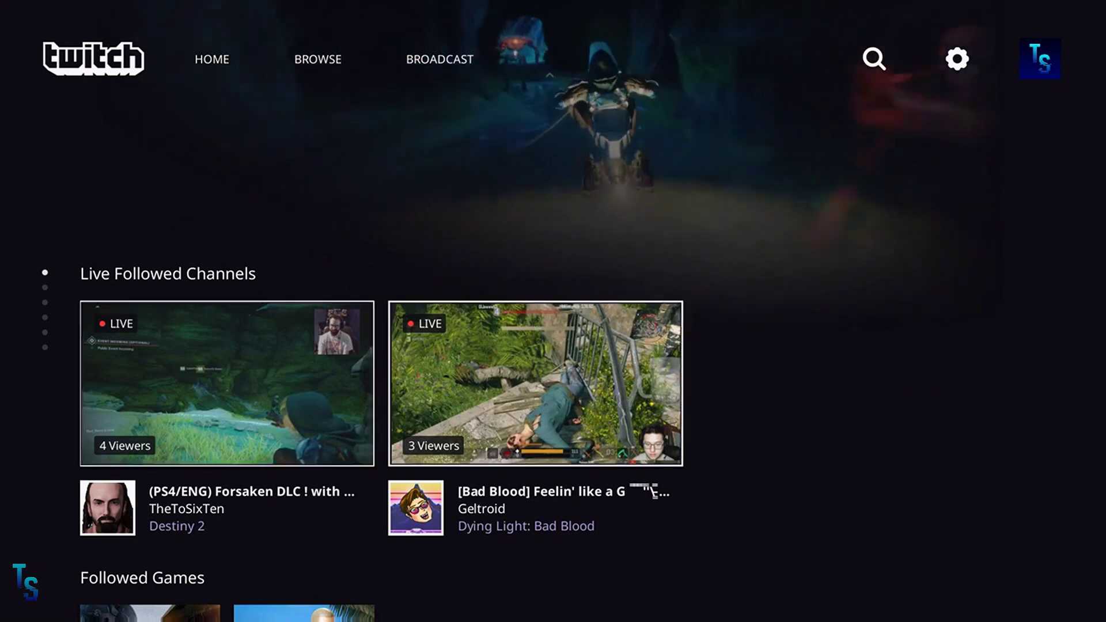
# Examine the Twitch home rows from Live Followed Channels down to Hosted Channels.
pyautogui.click(535, 383)
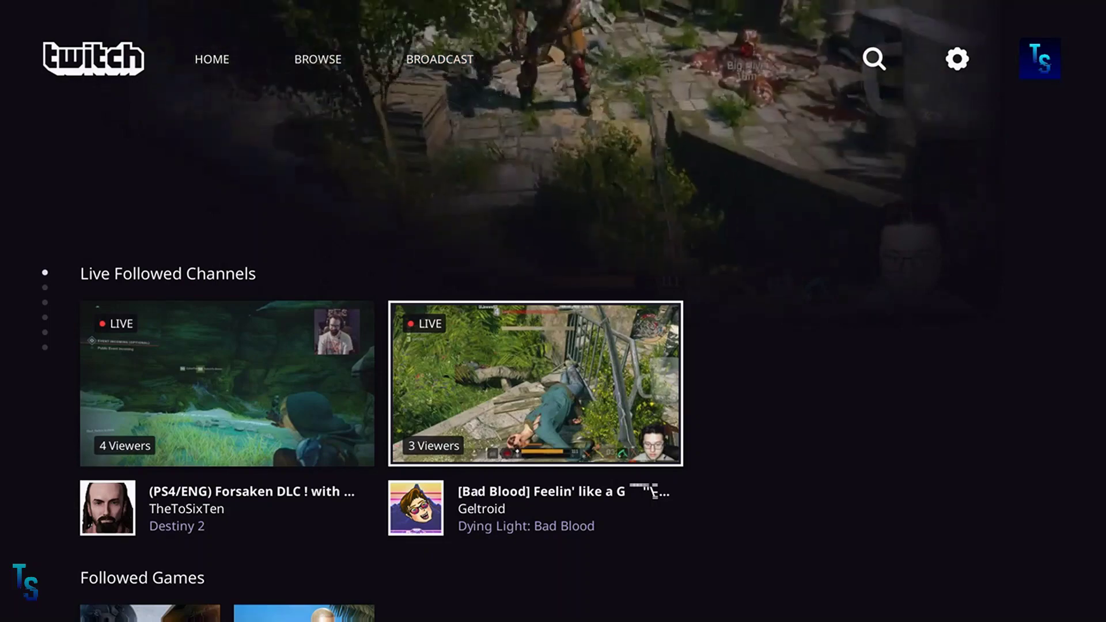
pyautogui.press('Down')
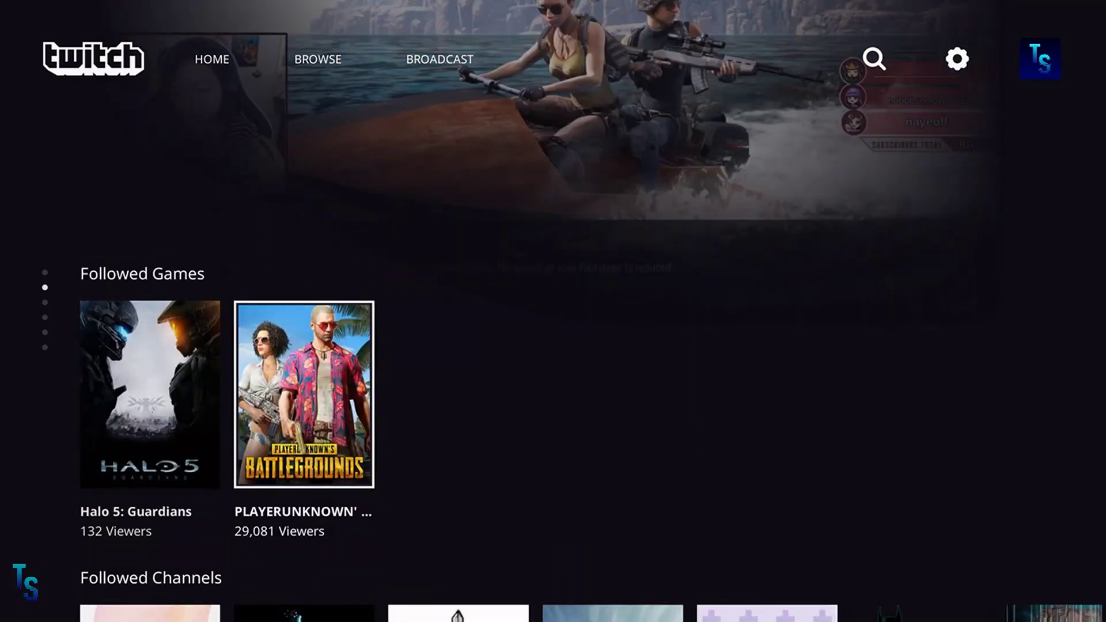
pyautogui.press('Down')
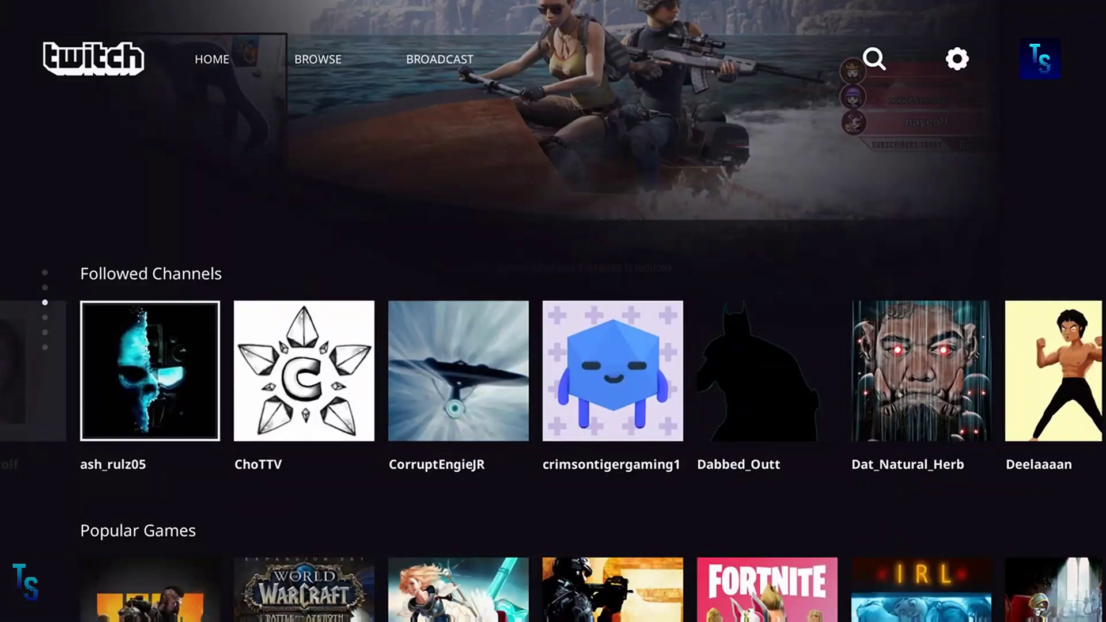
pyautogui.press('Right')
pyautogui.press('Down')
pyautogui.press('Down')
pyautogui.press('Down')
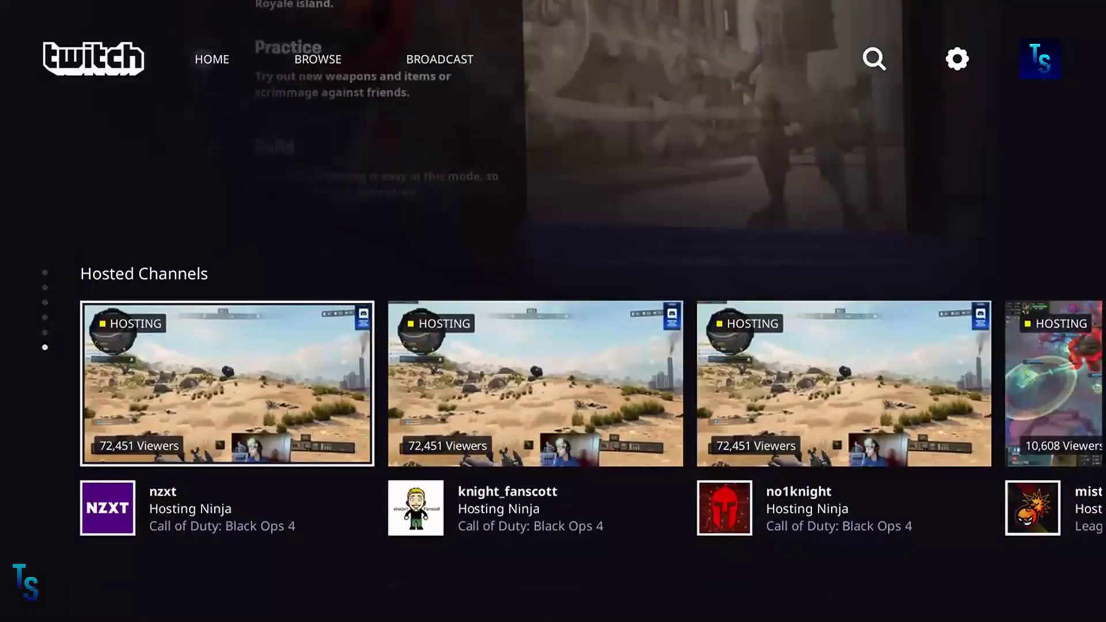
# Open the signed-in account's My Channel page.
pyautogui.press('Up')
pyautogui.press('Up')
pyautogui.press('Up')
pyautogui.press('Up')
pyautogui.press('Up')
pyautogui.press('Up')
pyautogui.press('Right')
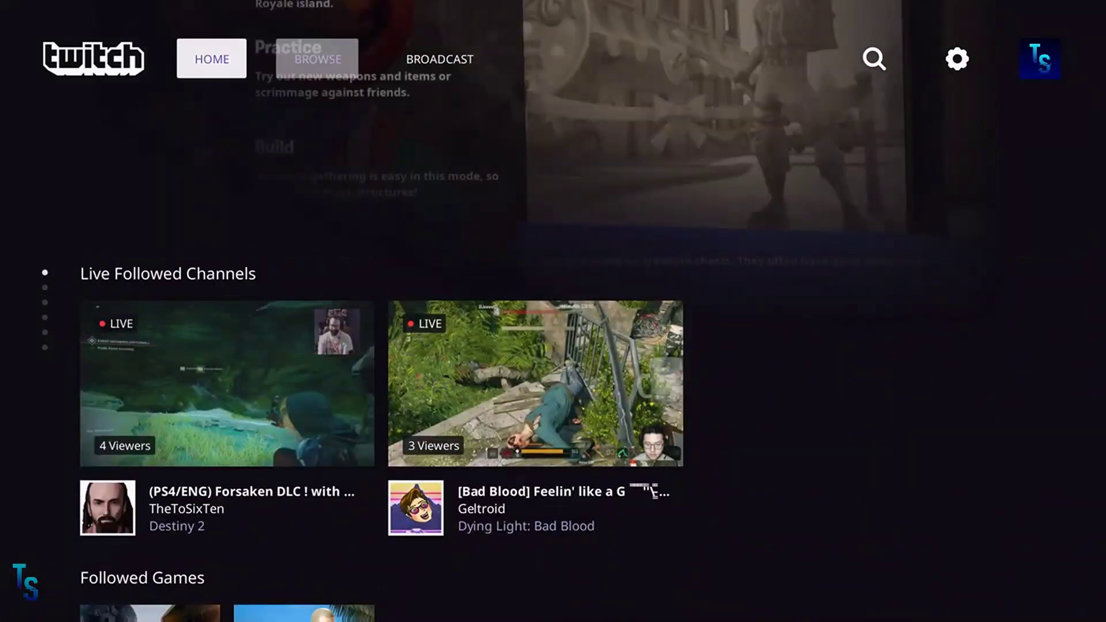
pyautogui.press('Right')
pyautogui.press('Right')
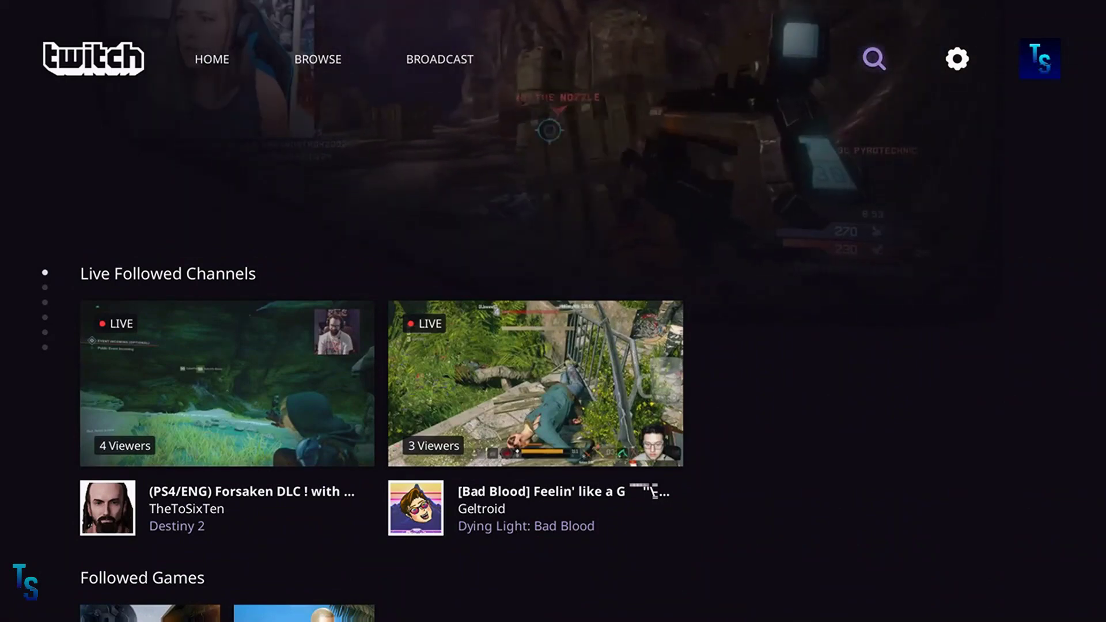
pyautogui.press('Right')
pyautogui.press('Right')
pyautogui.press('Return')
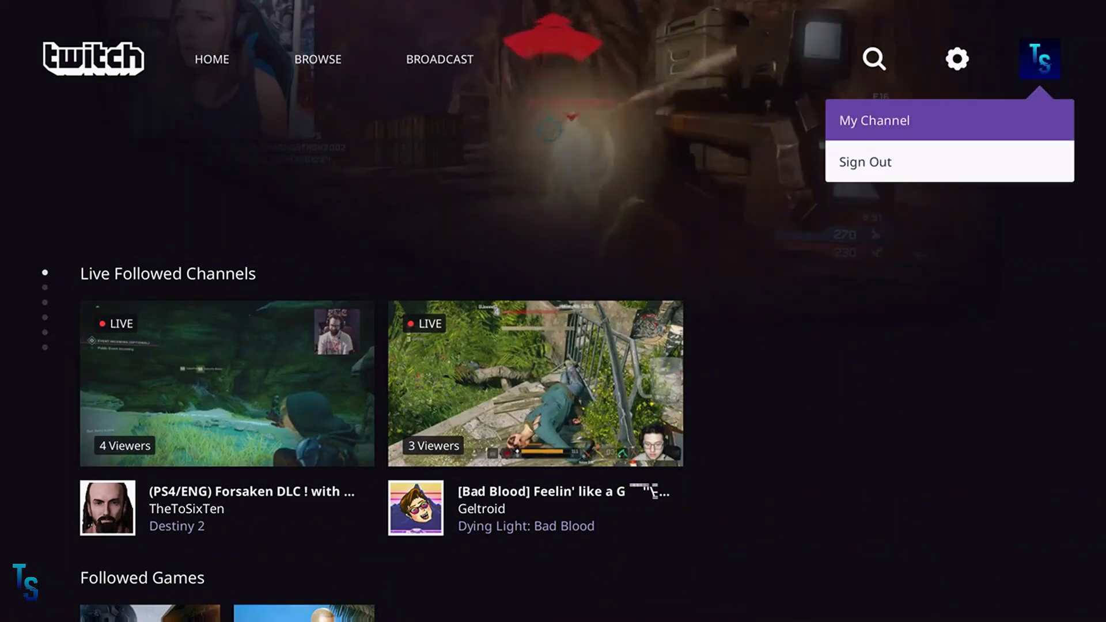
pyautogui.press('Return')
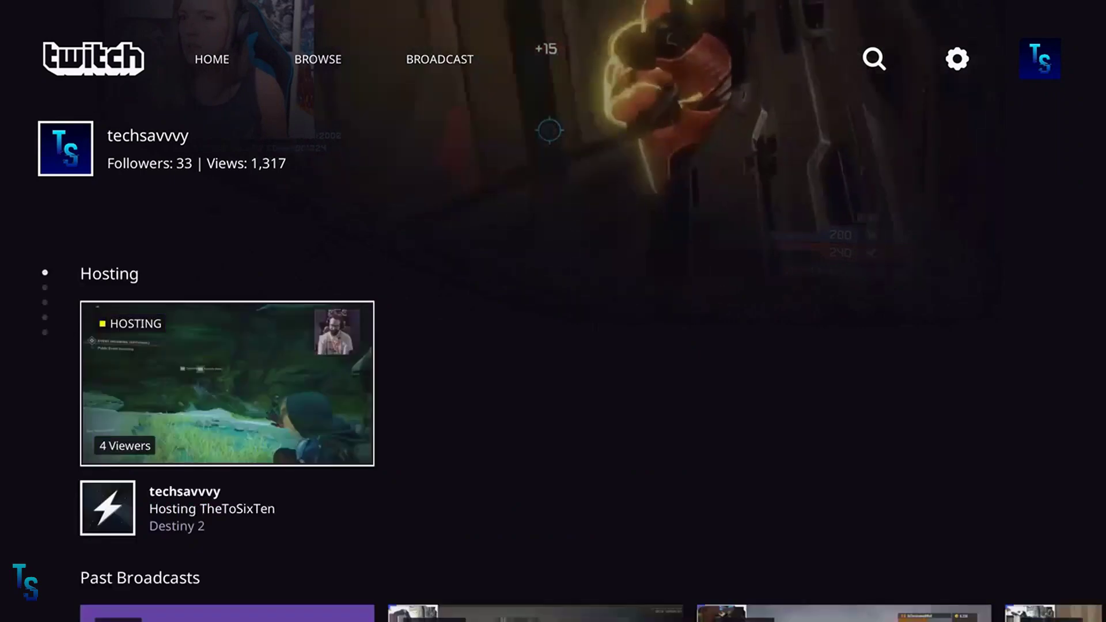
# Look through the channel page's Hosting, Past Broadcasts and Popular Clips sections.
pyautogui.press('Down')
pyautogui.press('Down')
pyautogui.press('Down')
pyautogui.press('Up')
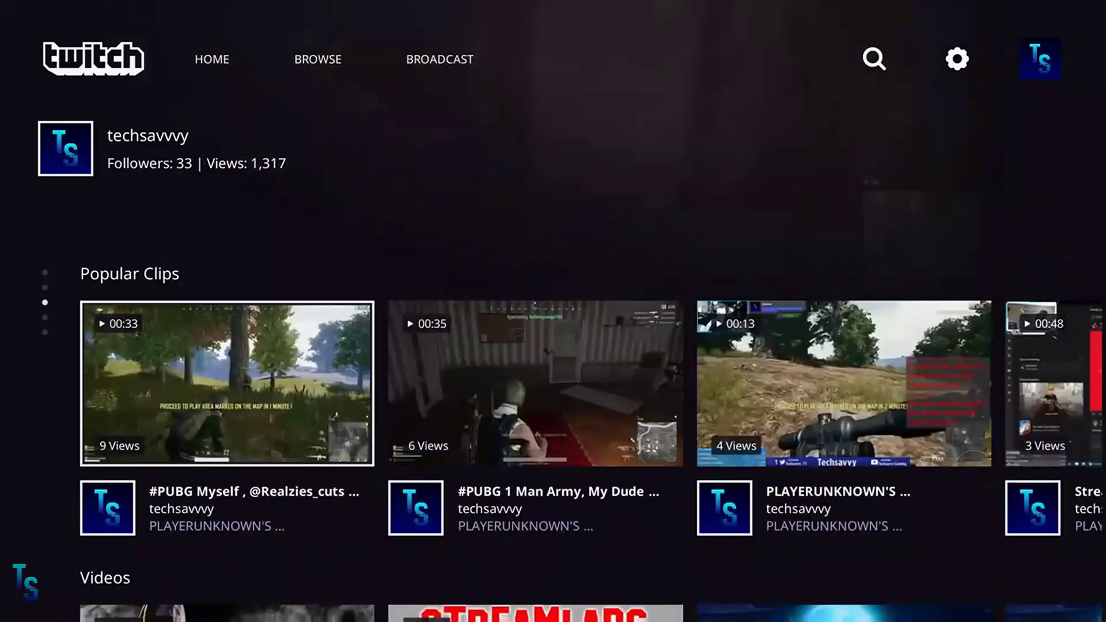
pyautogui.press('Up')
pyautogui.press('Up')
pyautogui.press('Up')
pyautogui.press('Down')
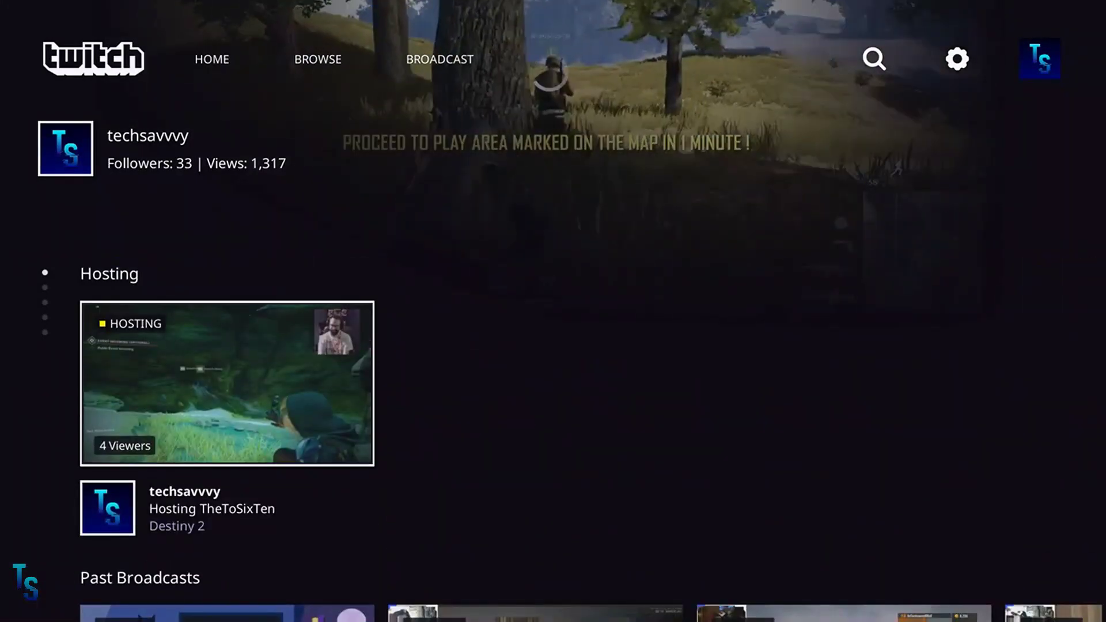
# Open the Broadcast page with the stream setup options.
pyautogui.press('Up')
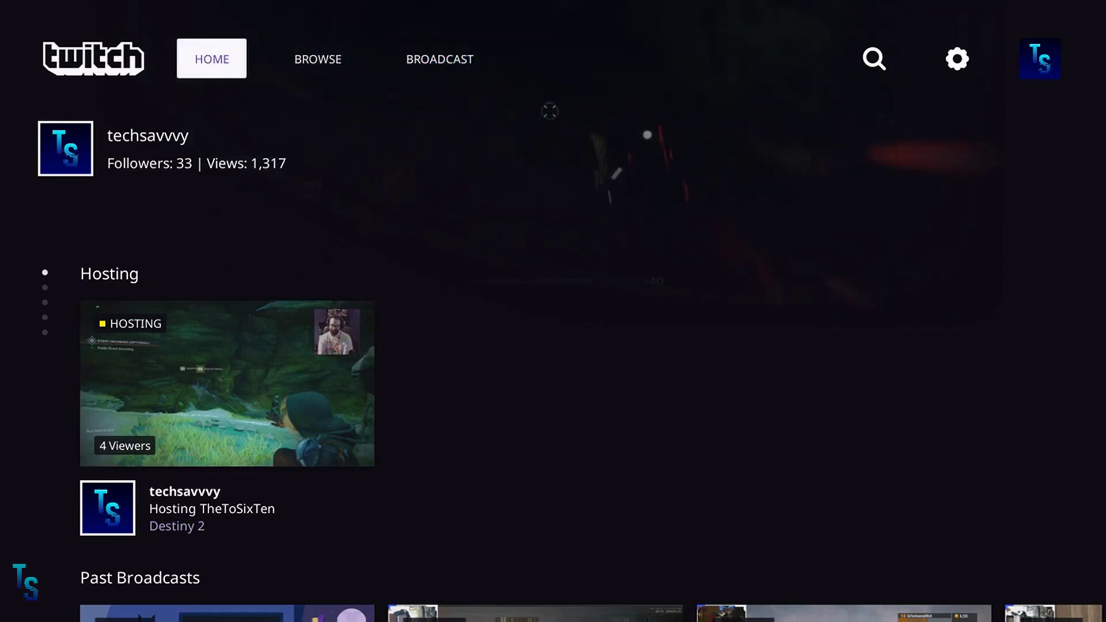
pyautogui.press('Right')
pyautogui.press('Right')
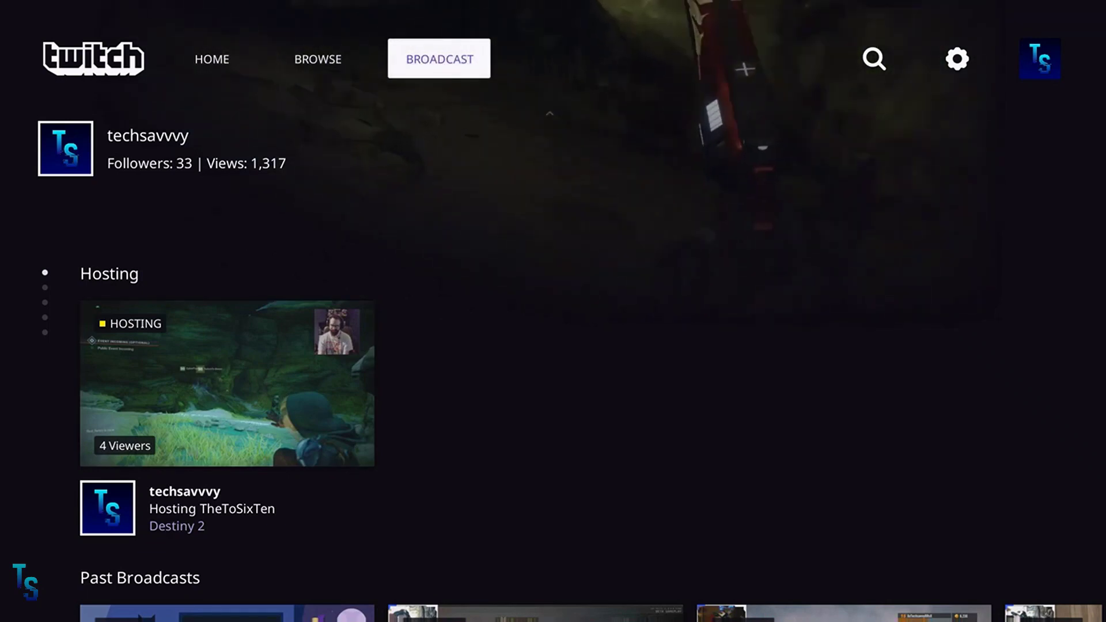
pyautogui.press('Return')
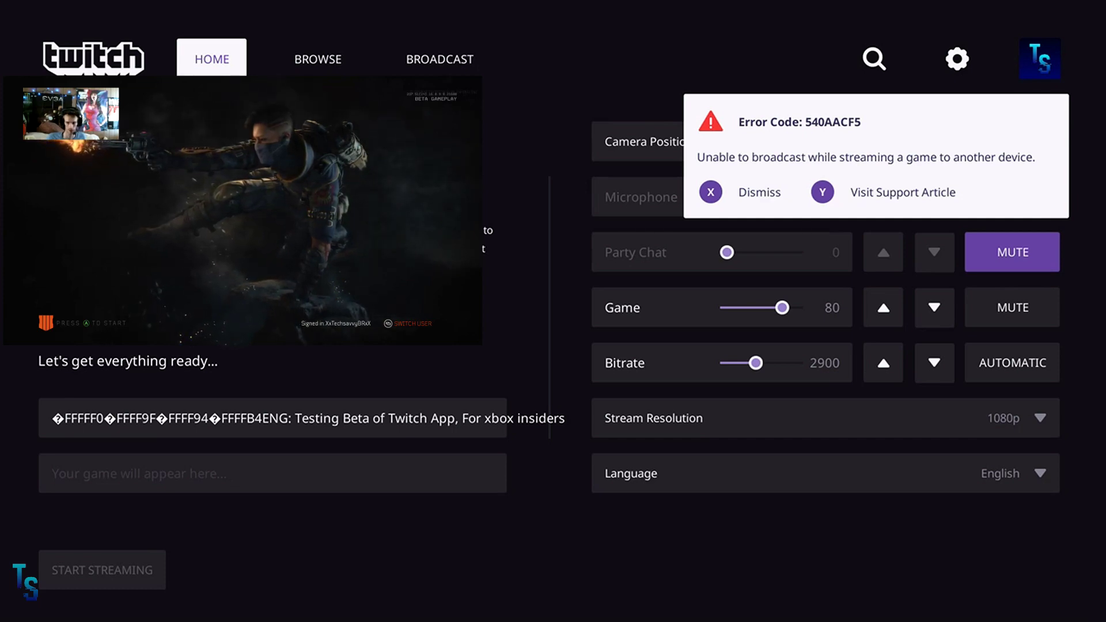
# Open the camera position choices in the Broadcast page's stream settings.
pyautogui.press('Down')
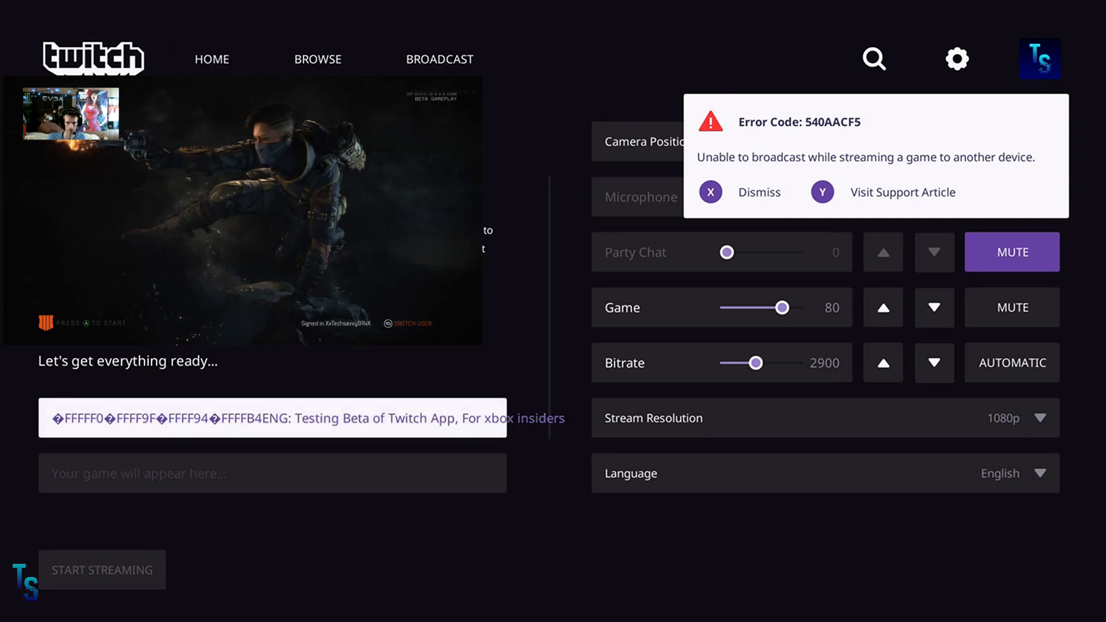
pyautogui.press('Up')
pyautogui.press('Right')
pyautogui.press('Down')
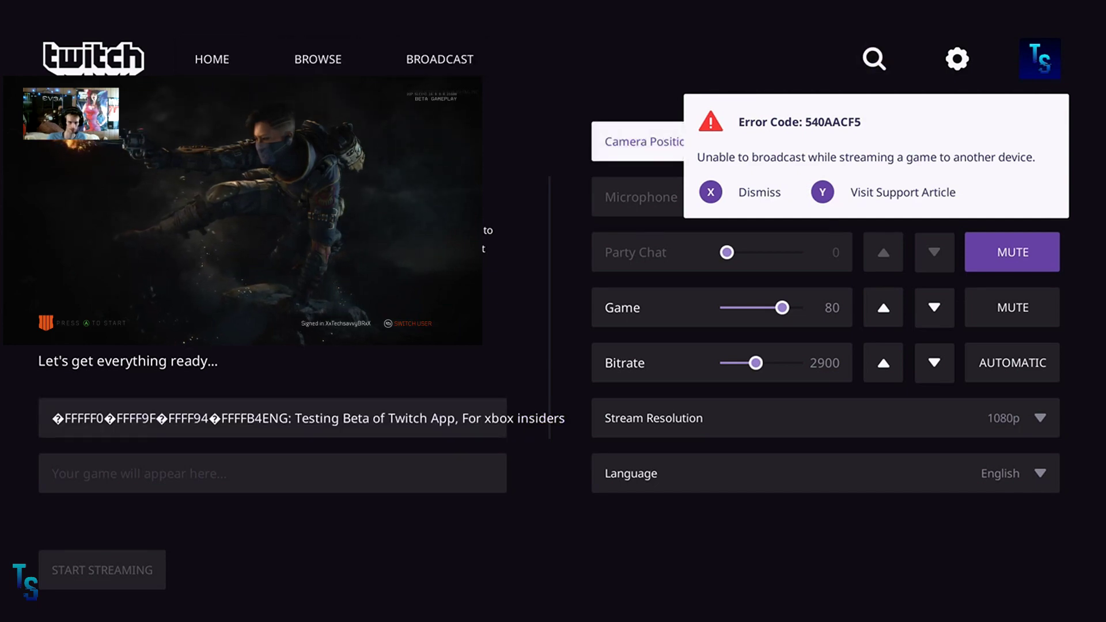
pyautogui.press('Return')
# Look through the camera placement options from Top Left up to None and back down, and close the list.
pyautogui.press('Up')
pyautogui.press('Up')
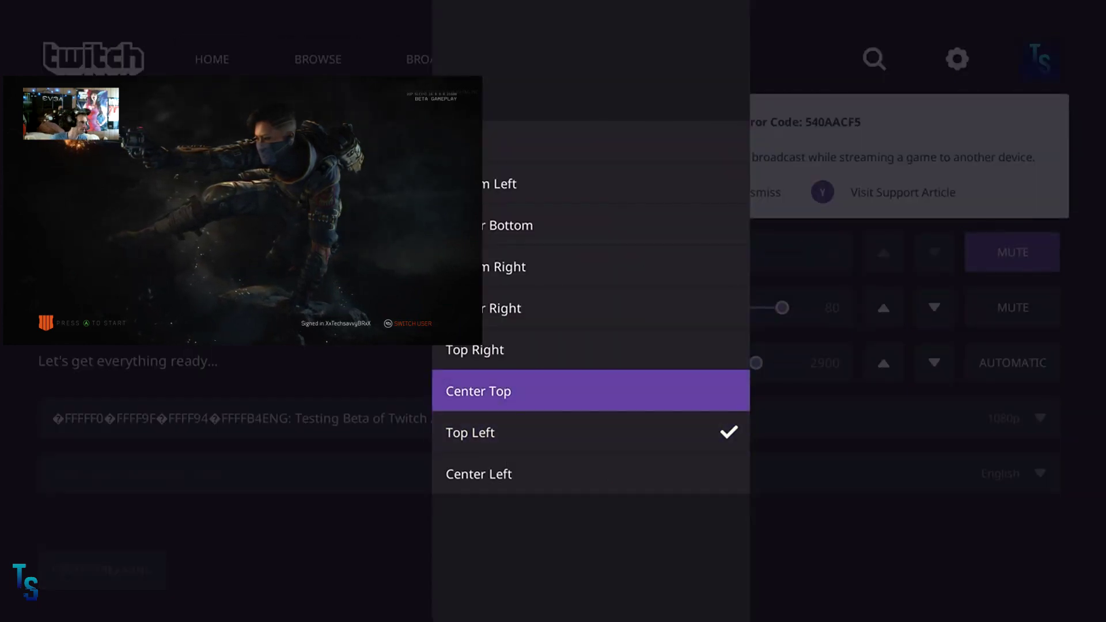
pyautogui.press('Up')
pyautogui.press('Up')
pyautogui.press('Up')
pyautogui.press('Up')
pyautogui.press('Up')
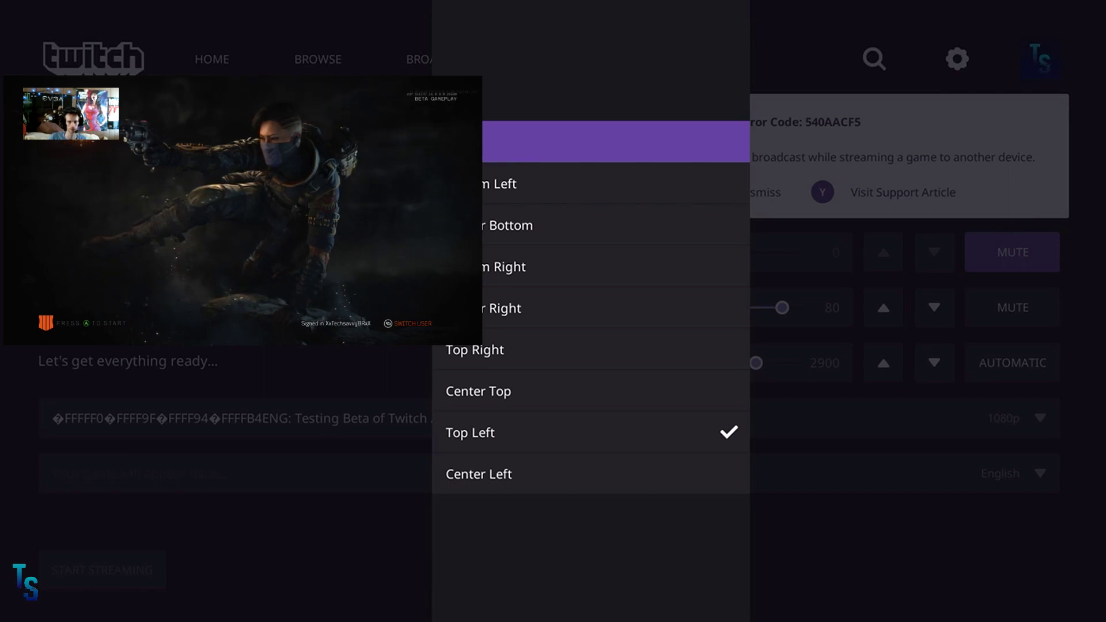
pyautogui.press('Down')
pyautogui.press('Down')
pyautogui.press('Down')
pyautogui.press('Down')
pyautogui.press('Down')
pyautogui.press('Down')
pyautogui.press('Down')
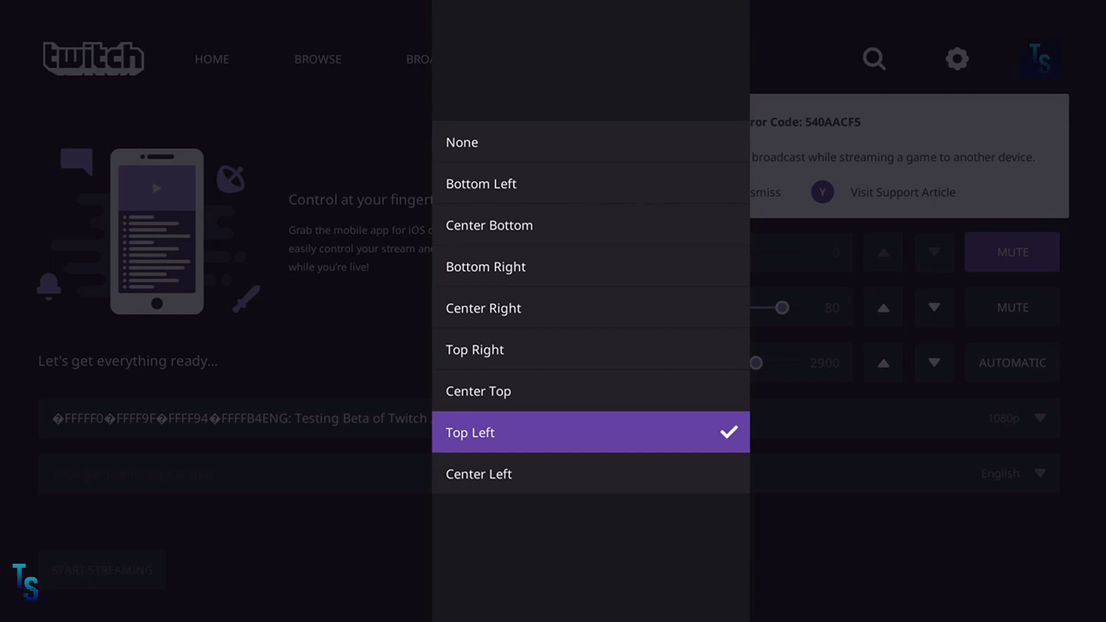
pyautogui.press('Down')
pyautogui.press('Return')
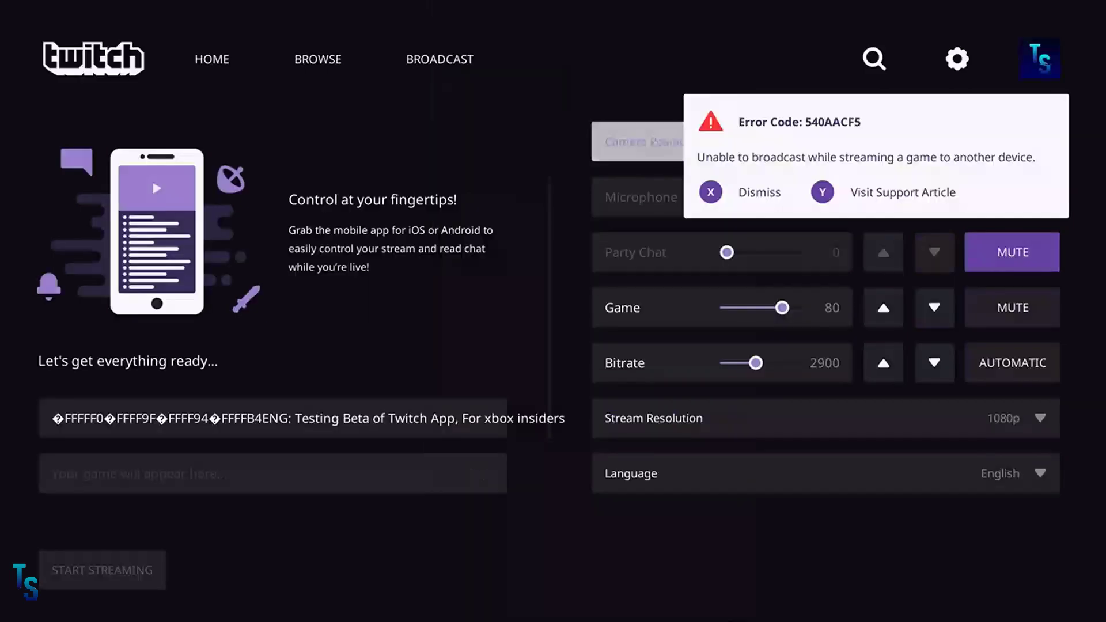
# Look over the Party Chat and Game audio controls, returning to the Camera Position setting.
pyautogui.press('Down')
pyautogui.press('Left')
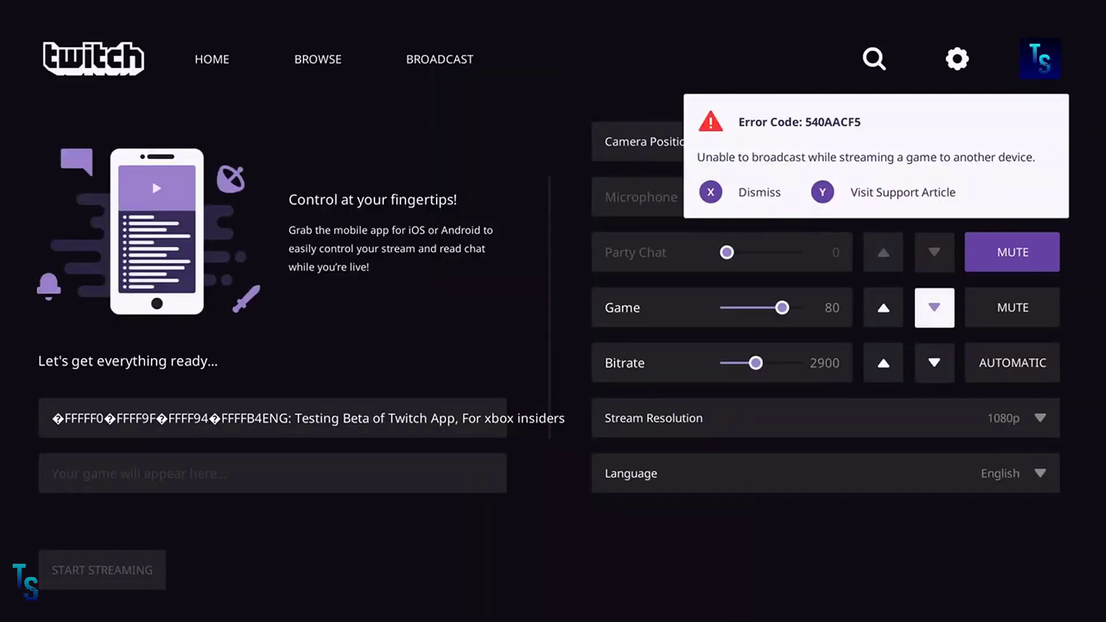
pyautogui.press('Up')
pyautogui.press('Up')
pyautogui.press('Down')
pyautogui.press('Down')
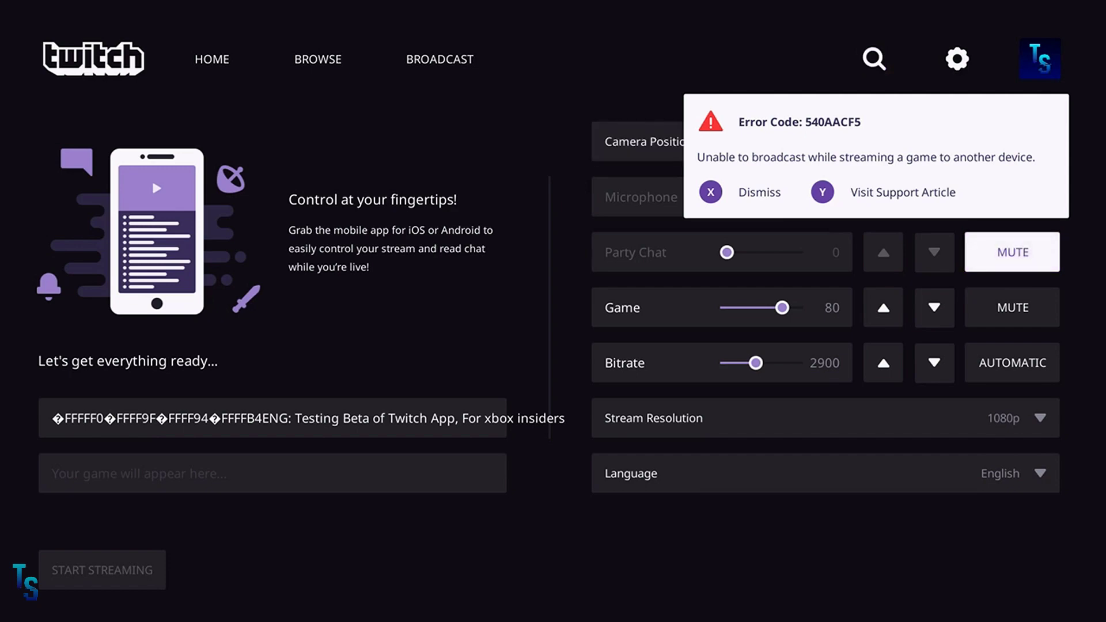
pyautogui.press('Down')
pyautogui.press('Left')
pyautogui.press('Up')
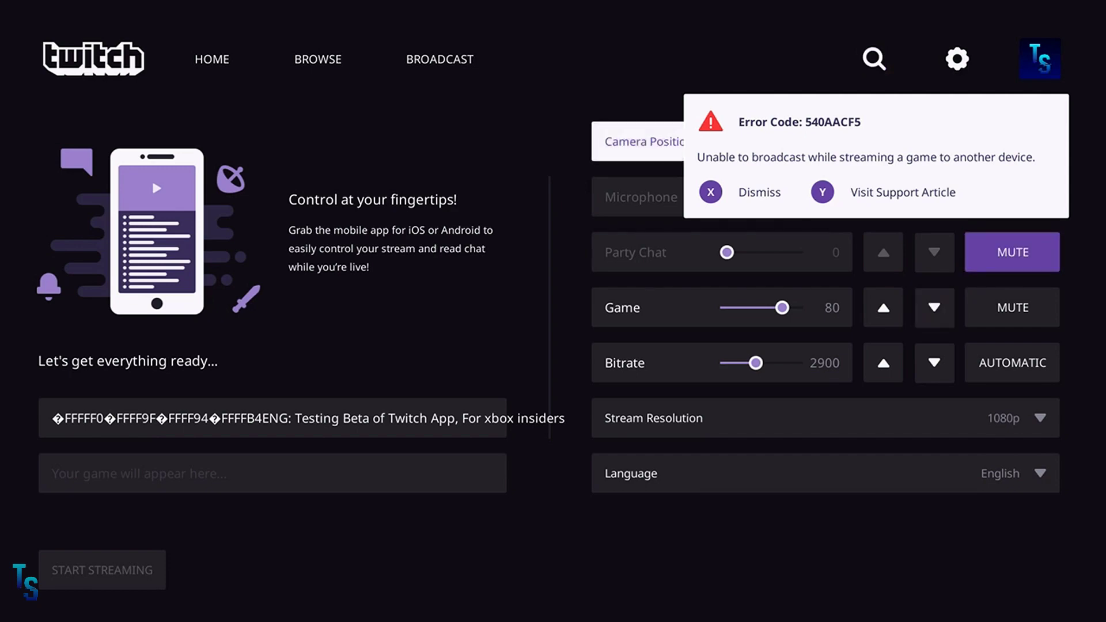
# Examine the Bitrate setting's automatic option and its manual adjustment controls.
pyautogui.press('Down')
pyautogui.press('Down')
pyautogui.press('Down')
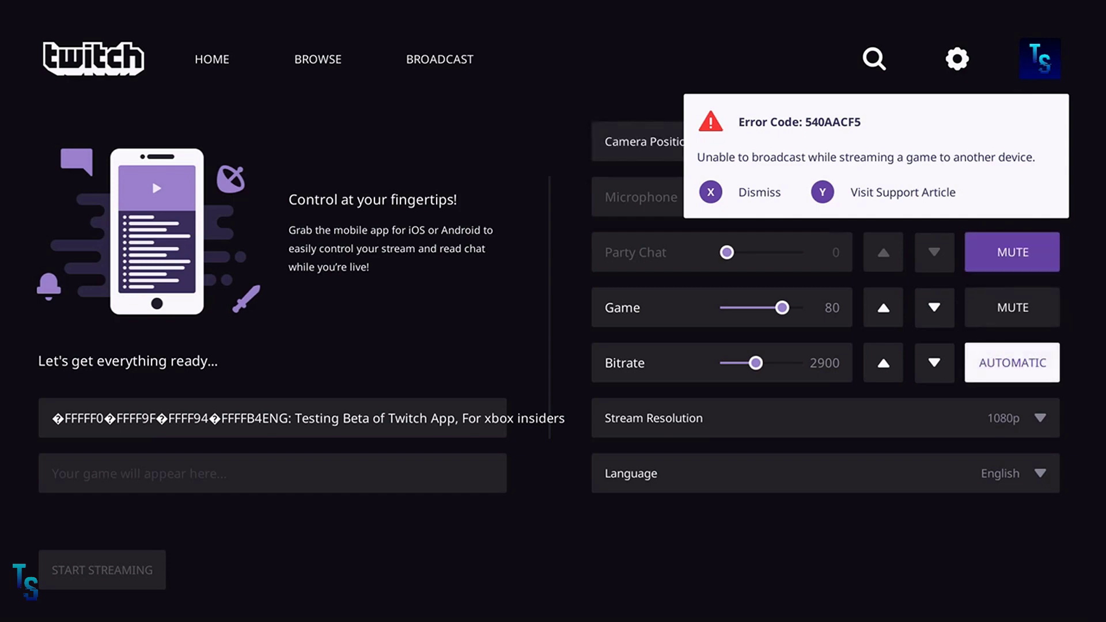
pyautogui.press('Left')
pyautogui.press('Left')
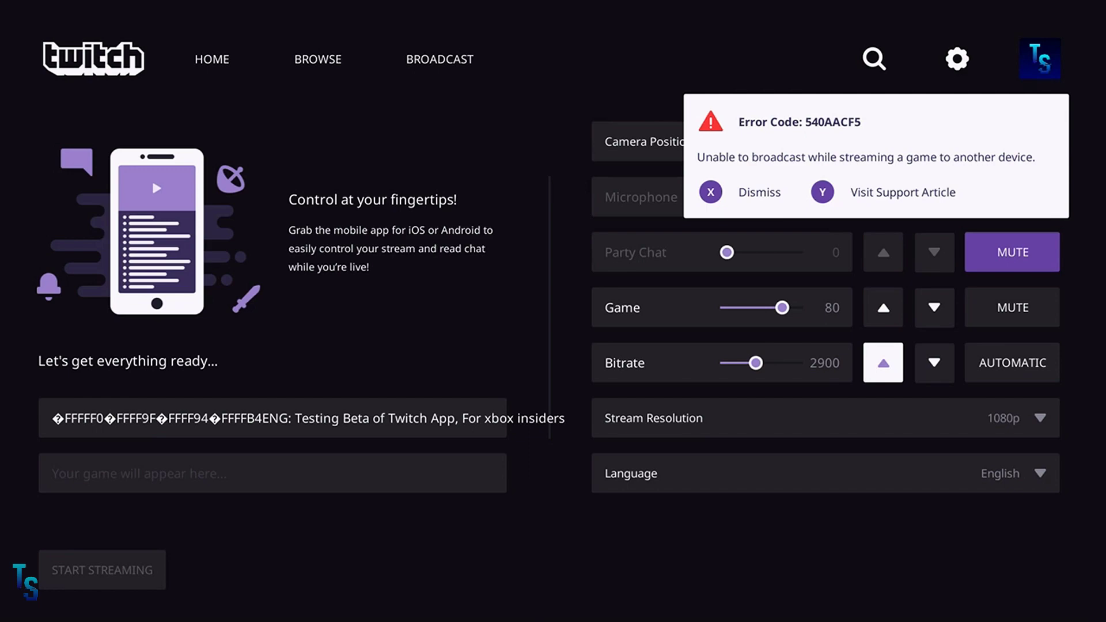
# View the stream resolution choices from 1080p down to 480p and close the list without choosing one.
pyautogui.press('Down')
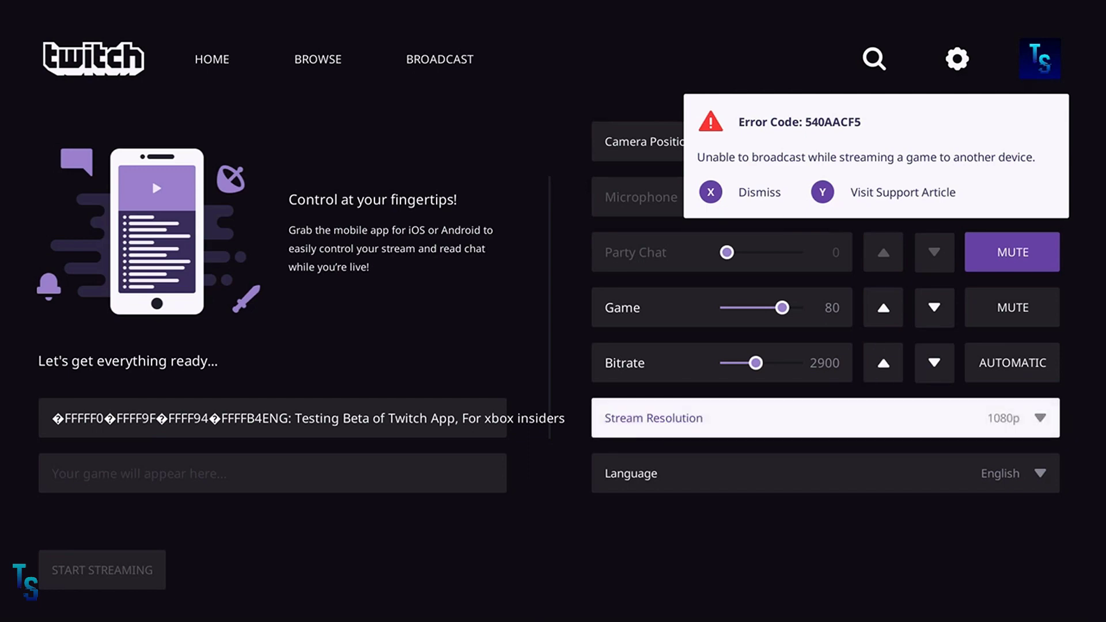
pyautogui.press('Return')
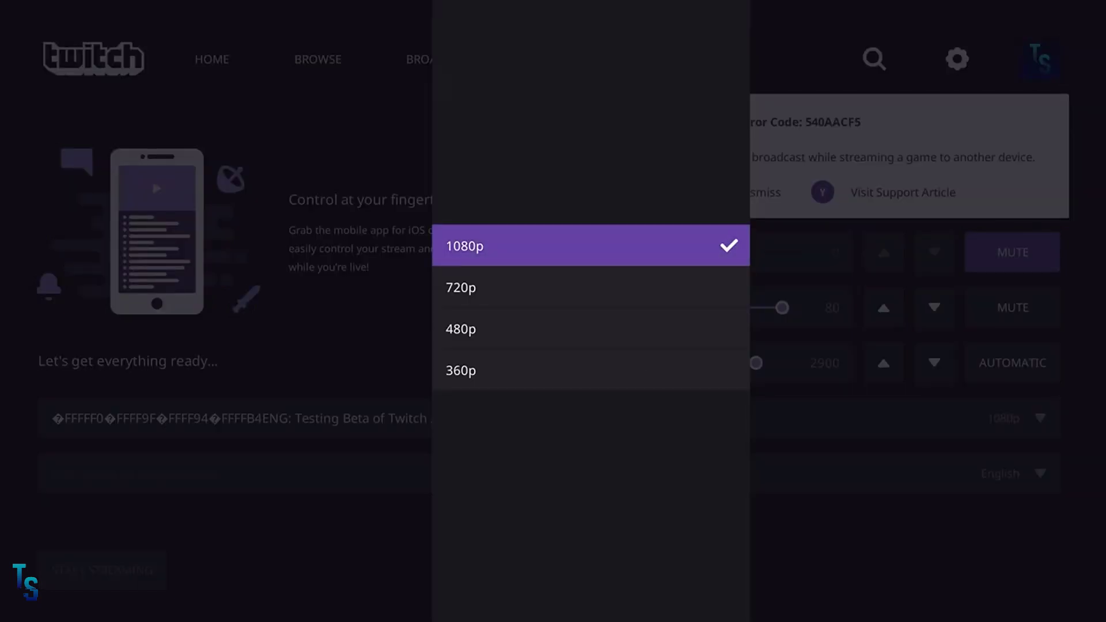
pyautogui.press('Down')
pyautogui.press('Down')
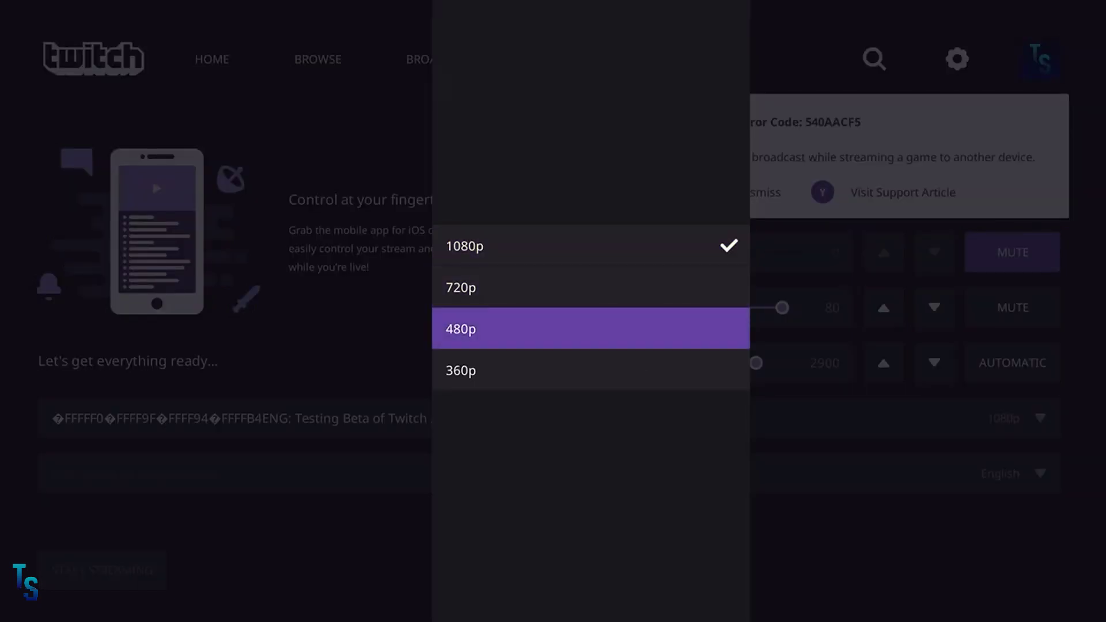
pyautogui.press('Escape')
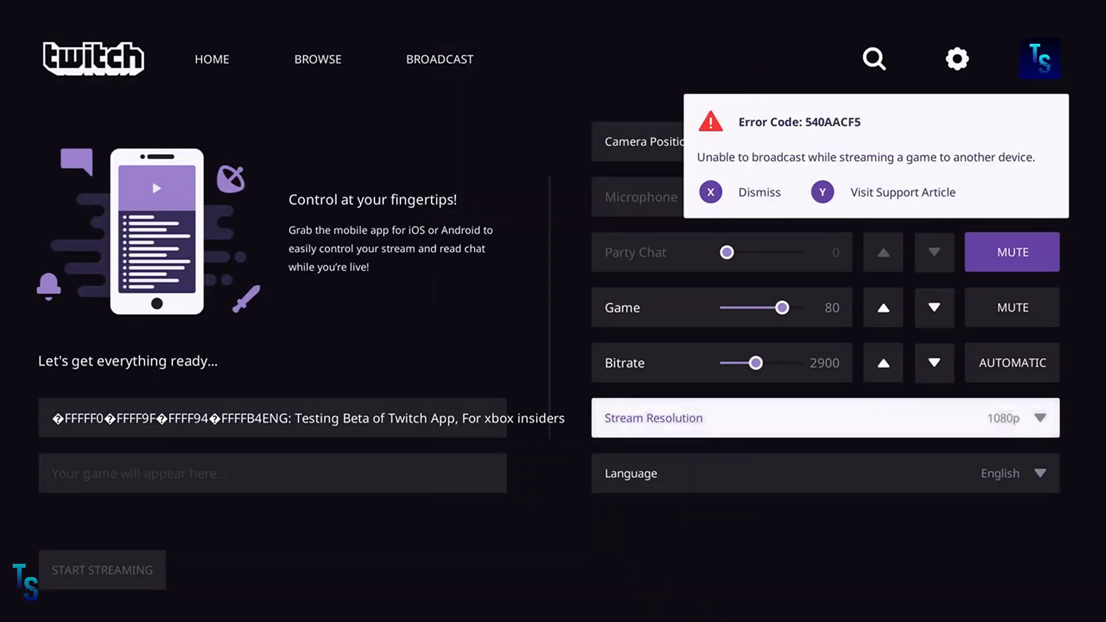
# Look over the stream Language setting and the stream title field, finishing on the title.
pyautogui.press('Down')
pyautogui.press('Left')
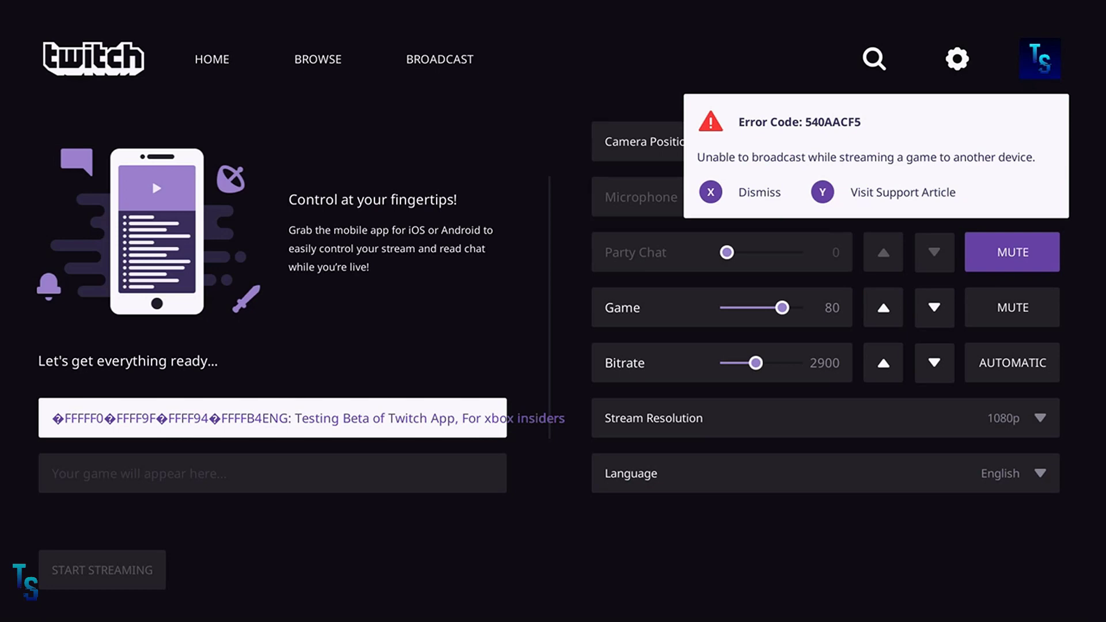
pyautogui.press('Right')
pyautogui.press('Left')
pyautogui.press('Right')
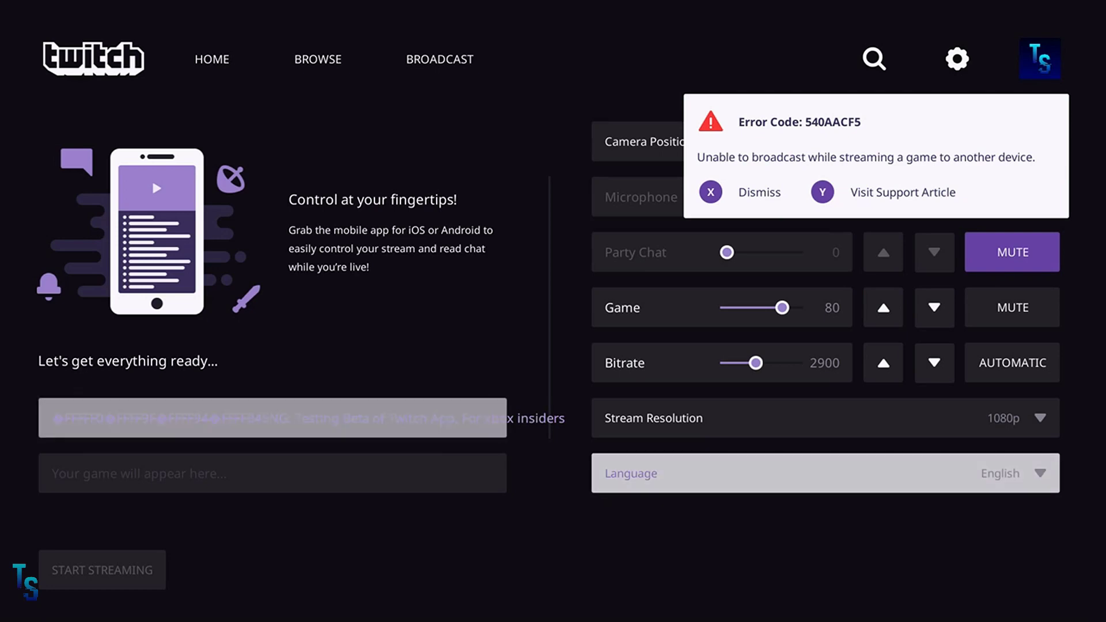
pyautogui.press('Left')
pyautogui.press('Right')
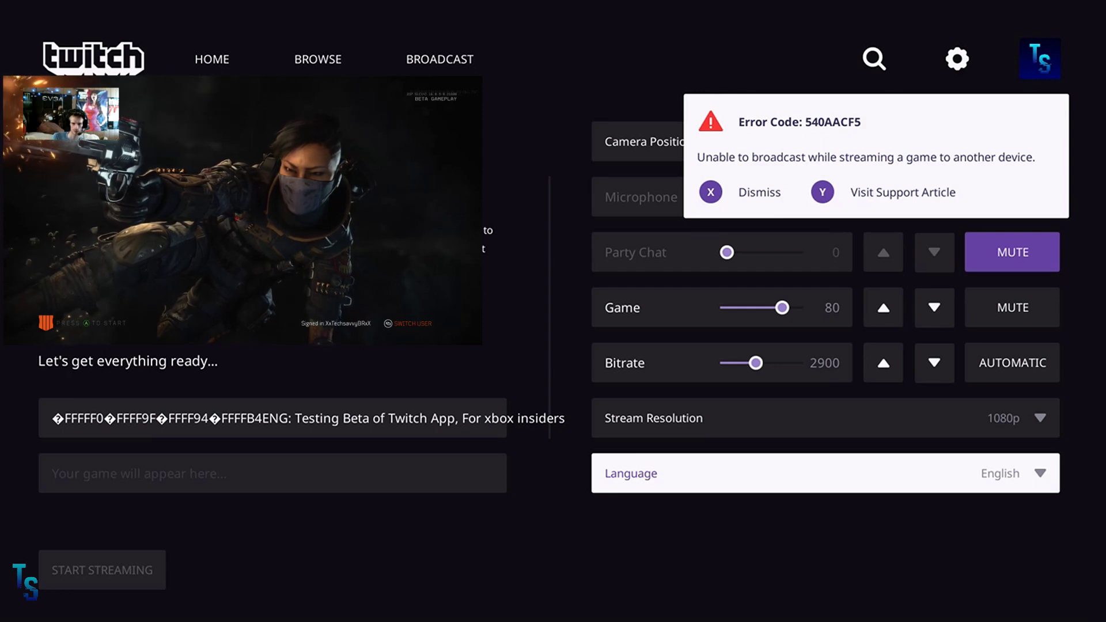
pyautogui.press('Left')
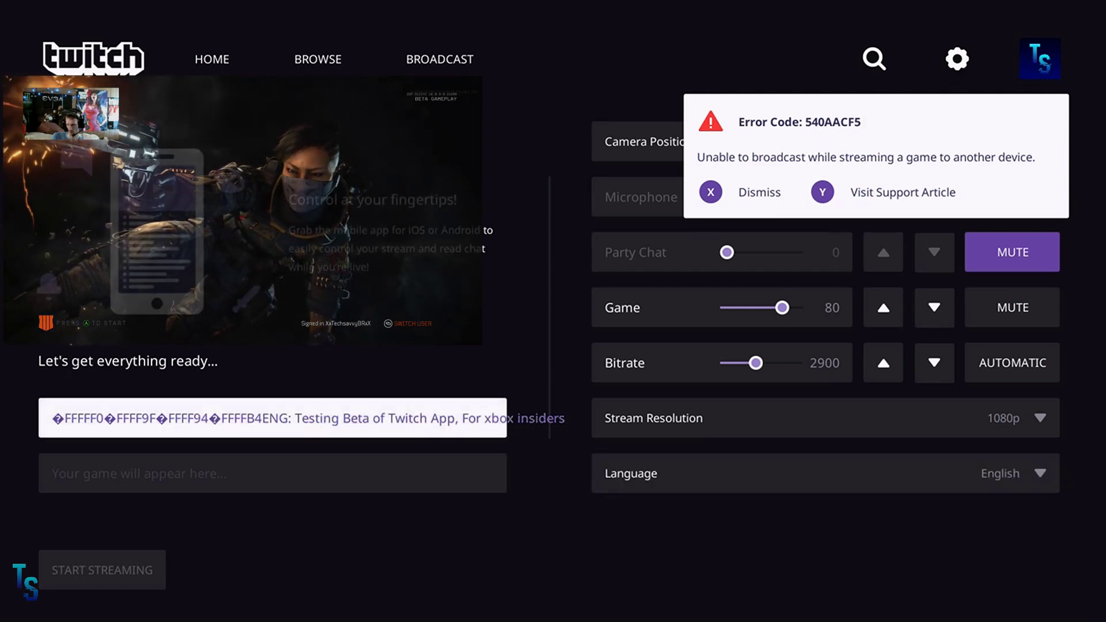
pyautogui.press('Up')
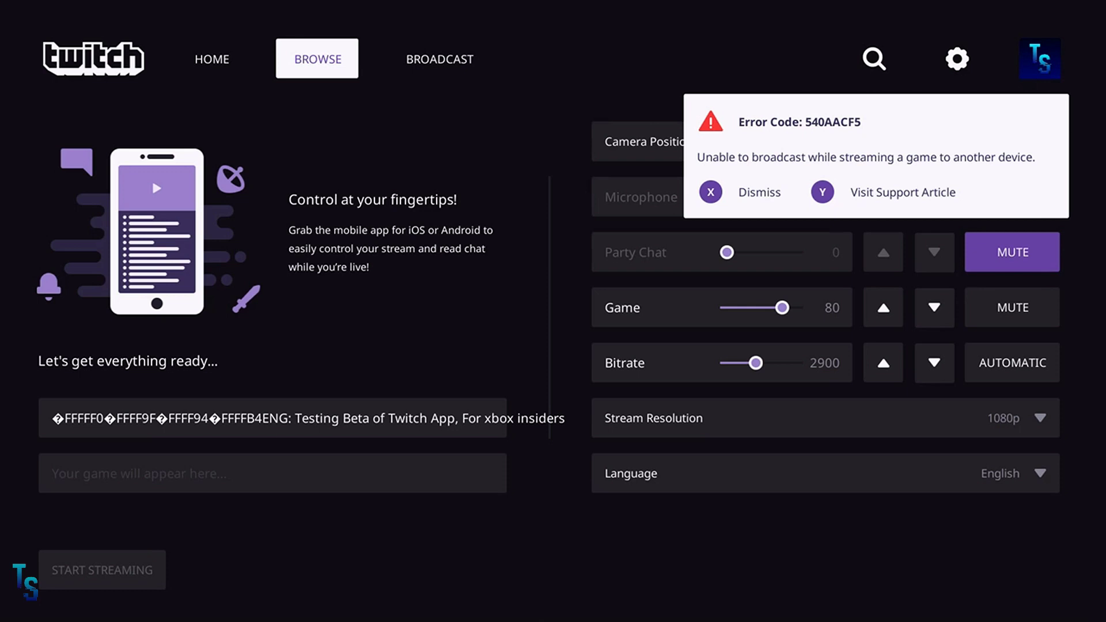
pyautogui.click(272, 417)
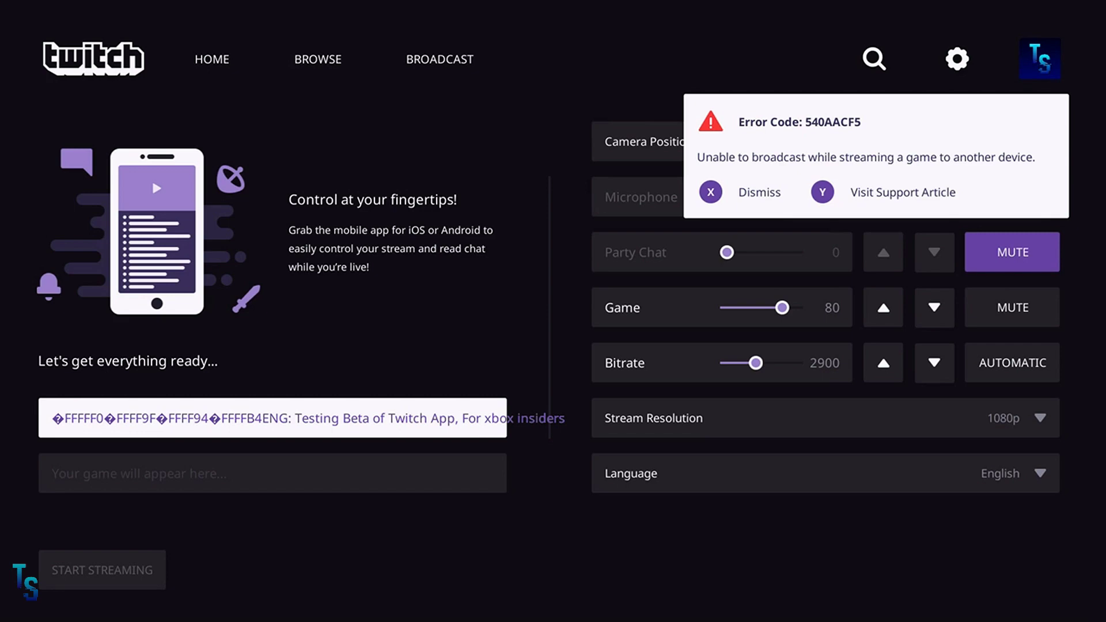